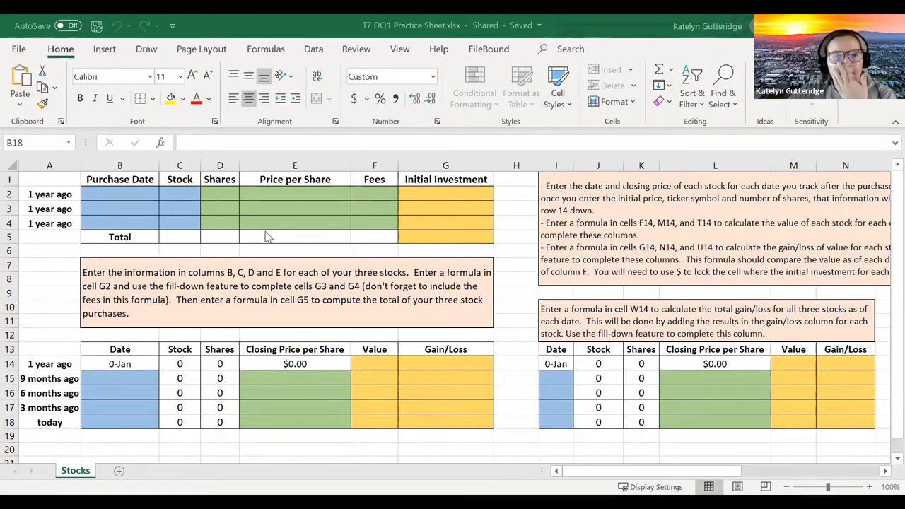
Enter 10/18/2019 as the purchase date and AMZN as the stock in row 2 of the purchase table.
click(128, 192)
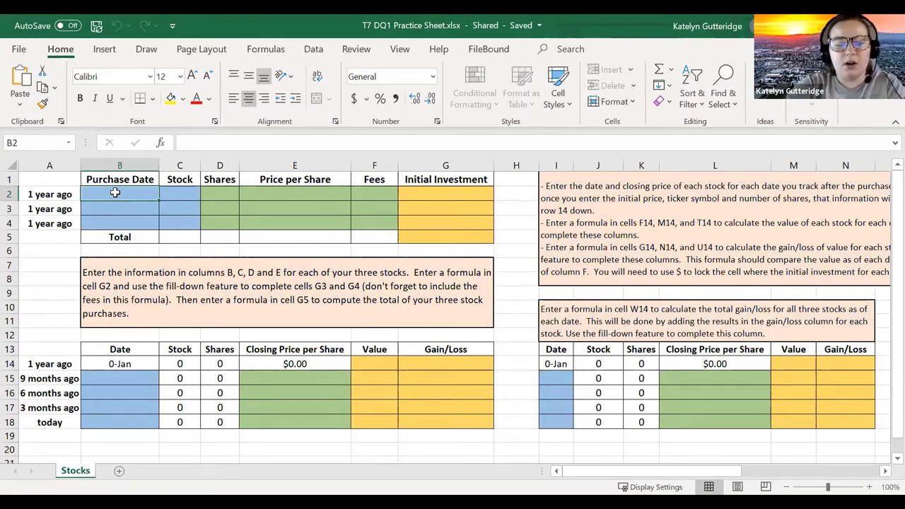
text(10/18)
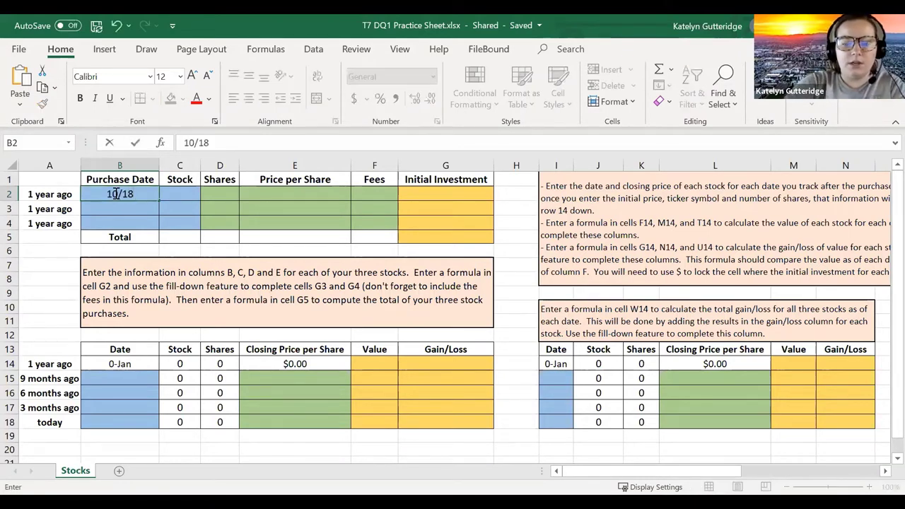
text(/2019)
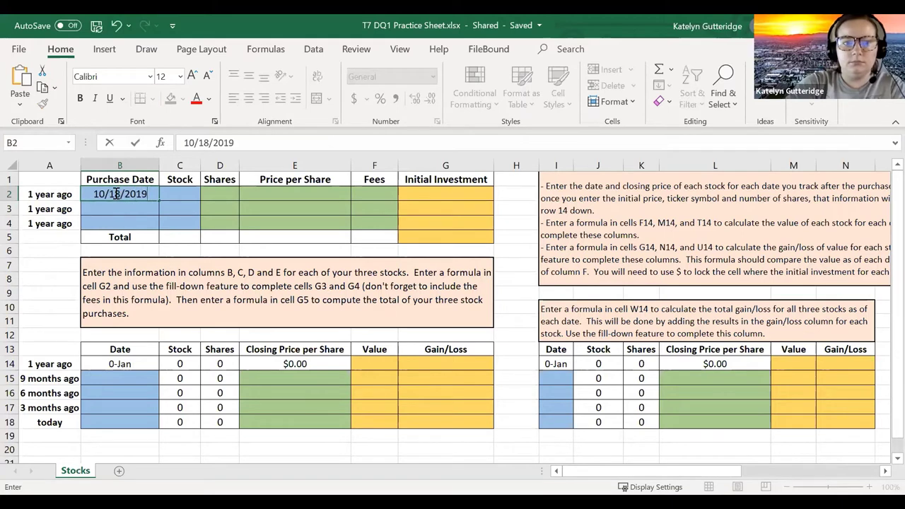
key(Return)
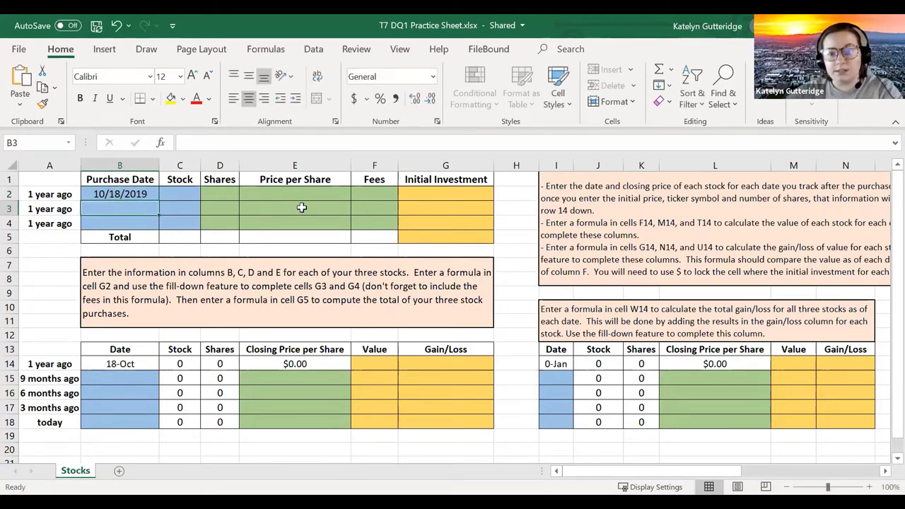
click(185, 191)
text(AMZN)
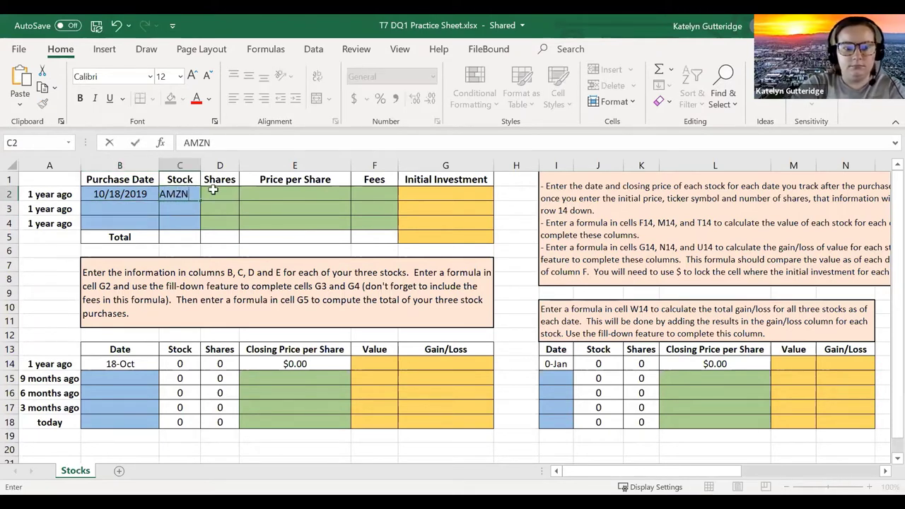
key(Return)
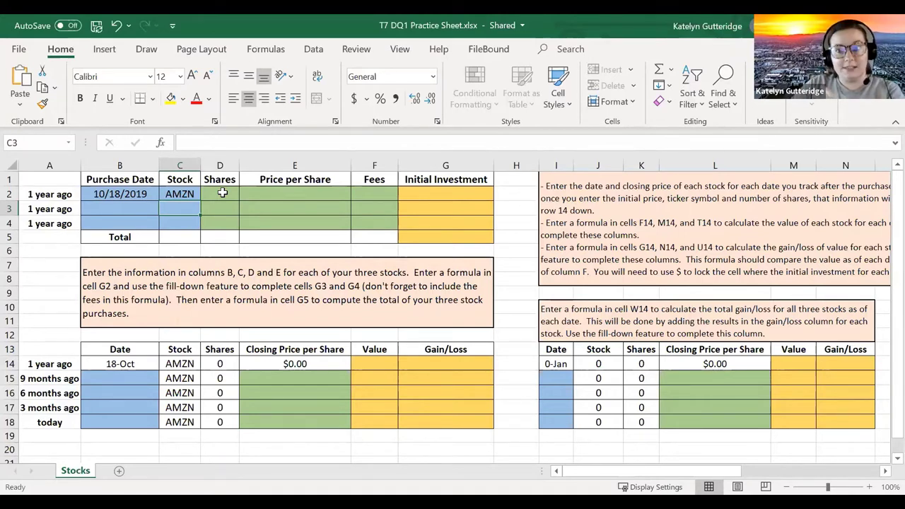
Enter 100, 200 and 300 as the share counts for the three stocks in cells D2 to D4.
click(222, 192)
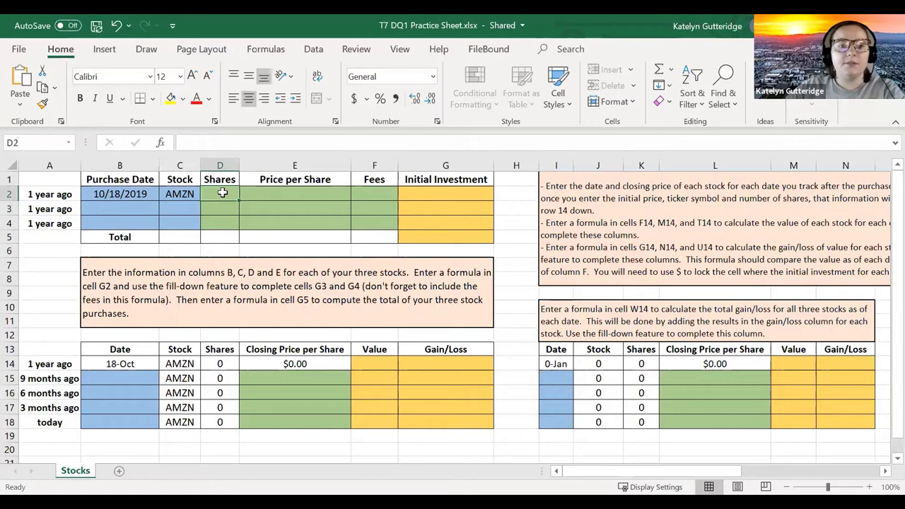
text(100)
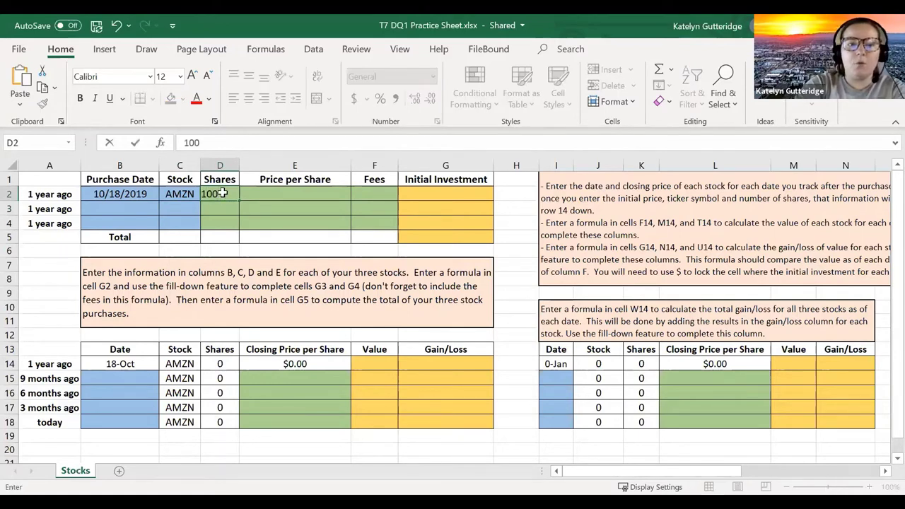
key(Return)
text(20)
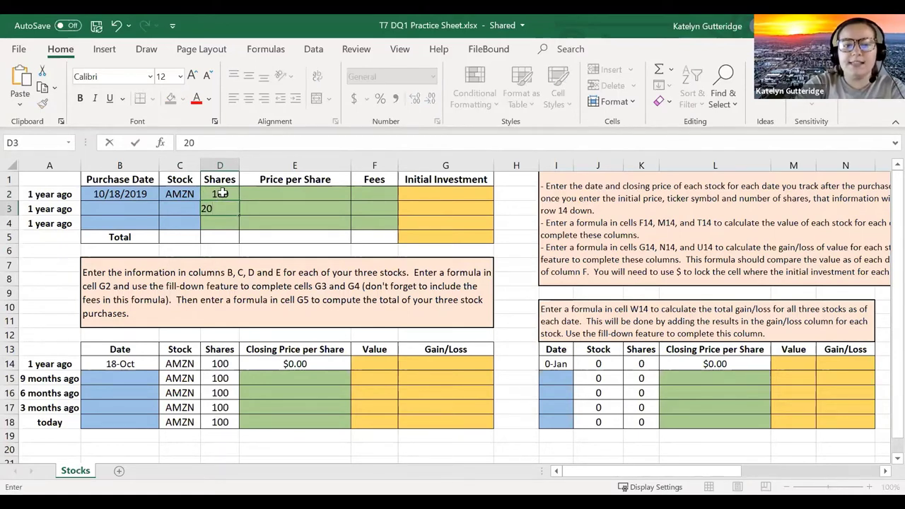
text(0)
key(Return)
text(300)
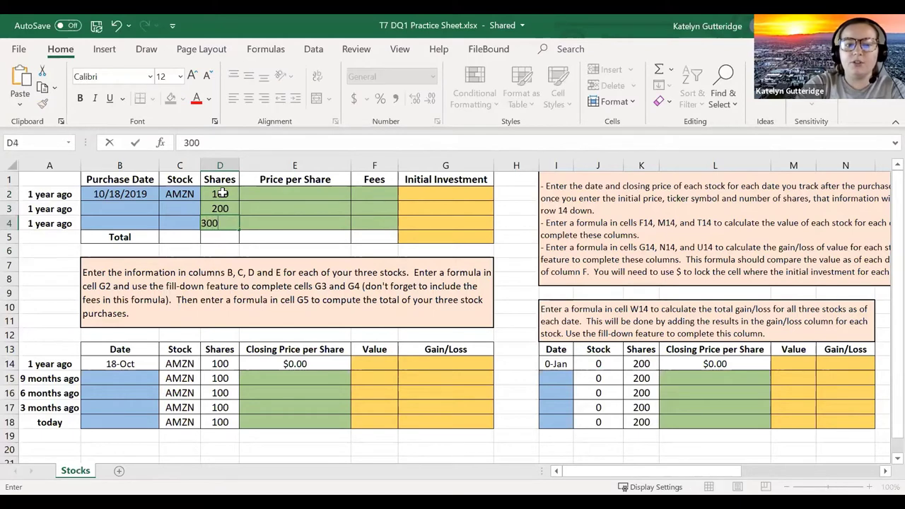
key(Return)
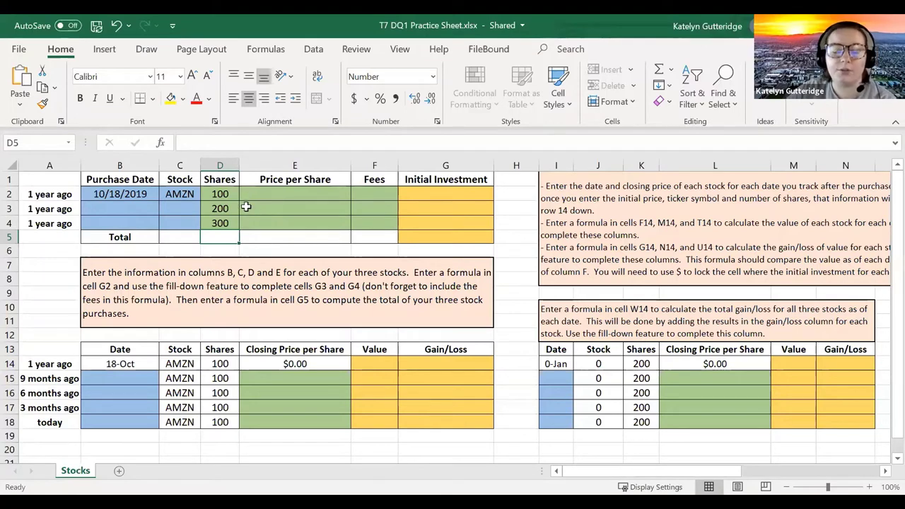
Total the Shares column in cell D5 with a SUM formula over D2:D4.
text(=s)
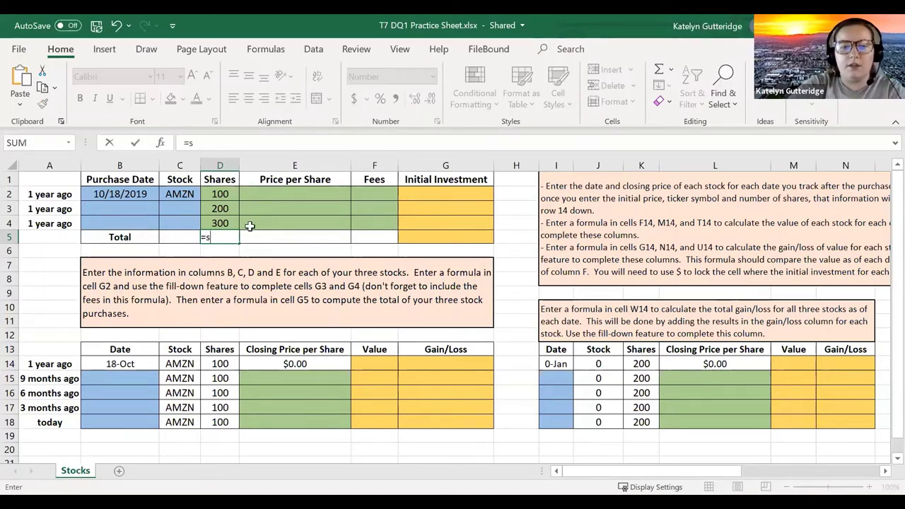
key(Tab)
click(224, 197)
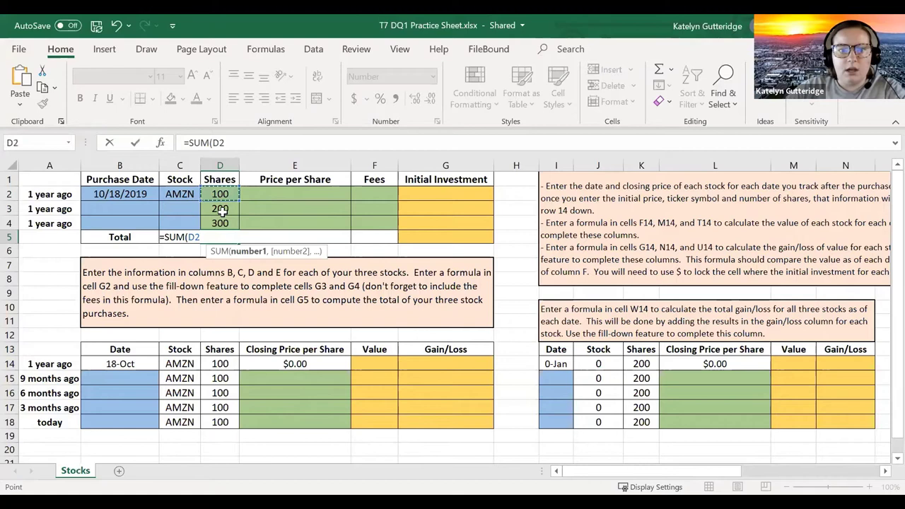
drag(222, 210, 220, 224)
key(Return)
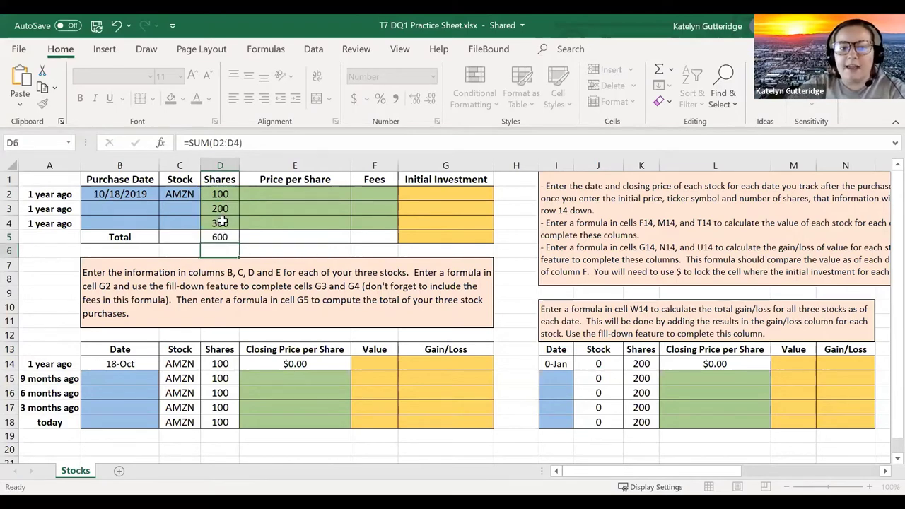
Enter fees of $5.00, $10.00 and $15.00 for the three stocks in cells F2 to F4.
click(386, 189)
text($5)
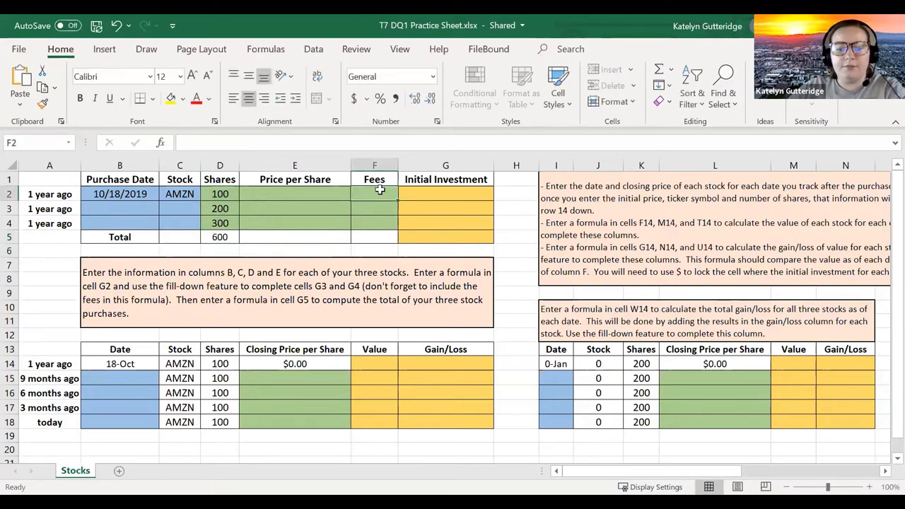
text(.00)
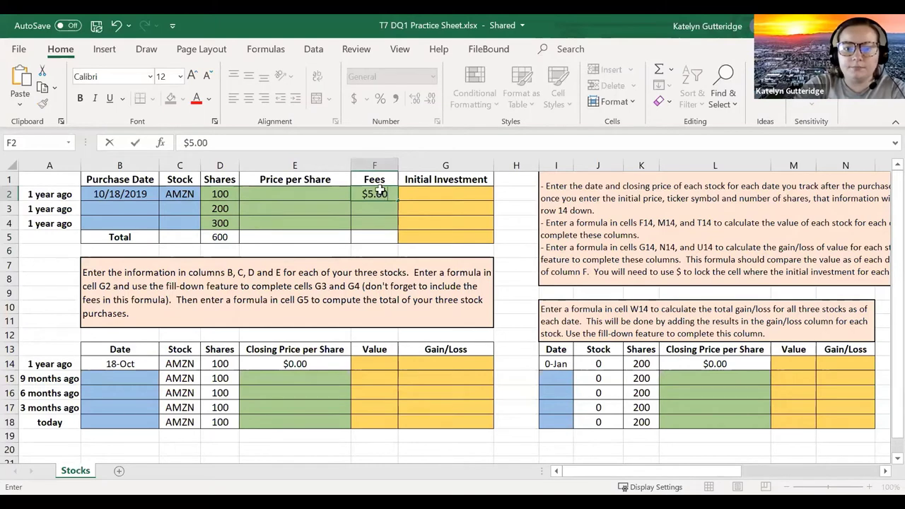
key(Return)
text($10.00)
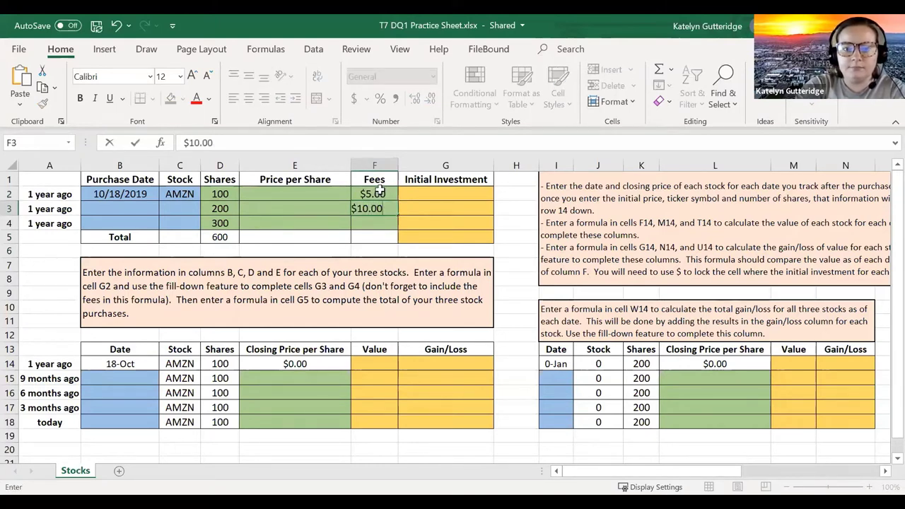
key(Return)
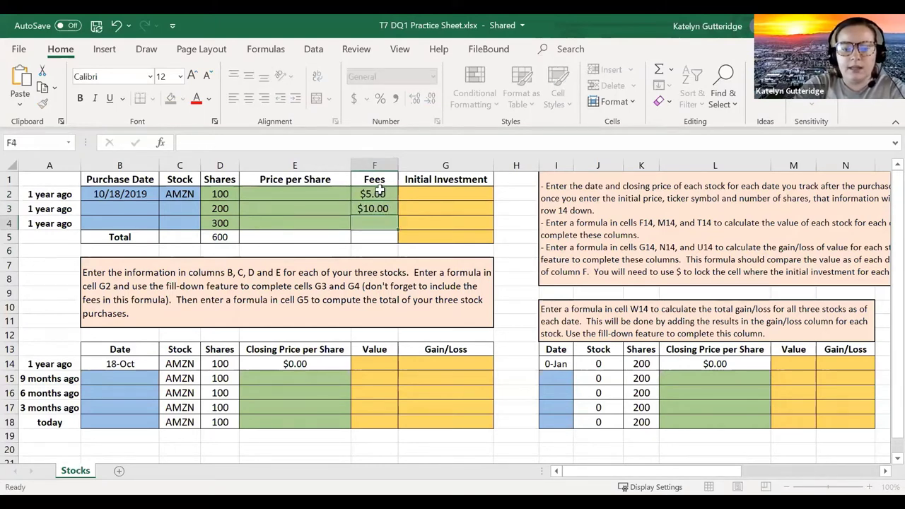
text($115.00)
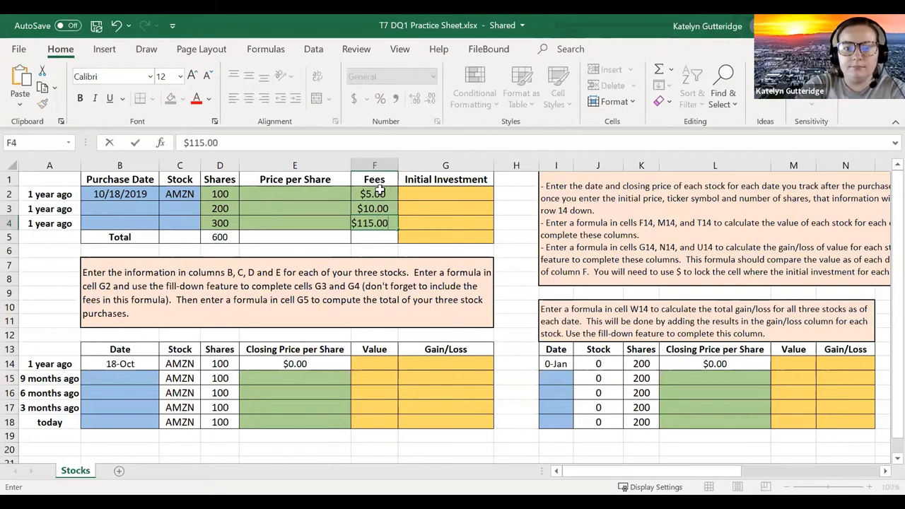
key(BackSpace)
key(BackSpace)
key(BackSpace)
key(BackSpace)
key(BackSpace)
text(5.00)
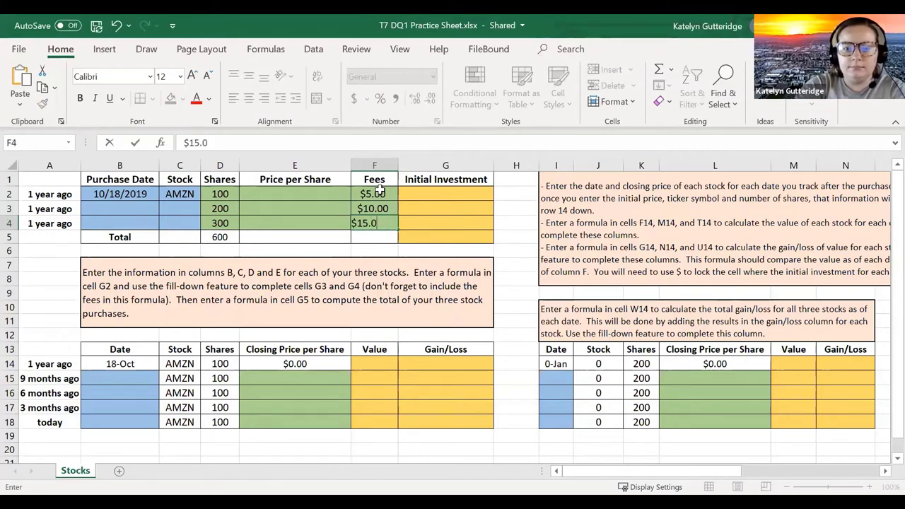
key(Return)
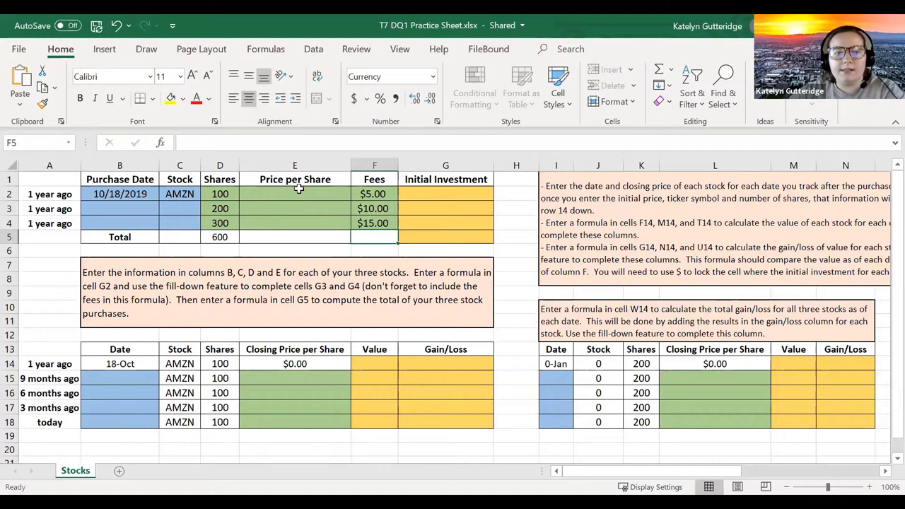
Enter $1,176.66 as the AMZN price per share in E2 and check the linked closing price in E14.
click(304, 195)
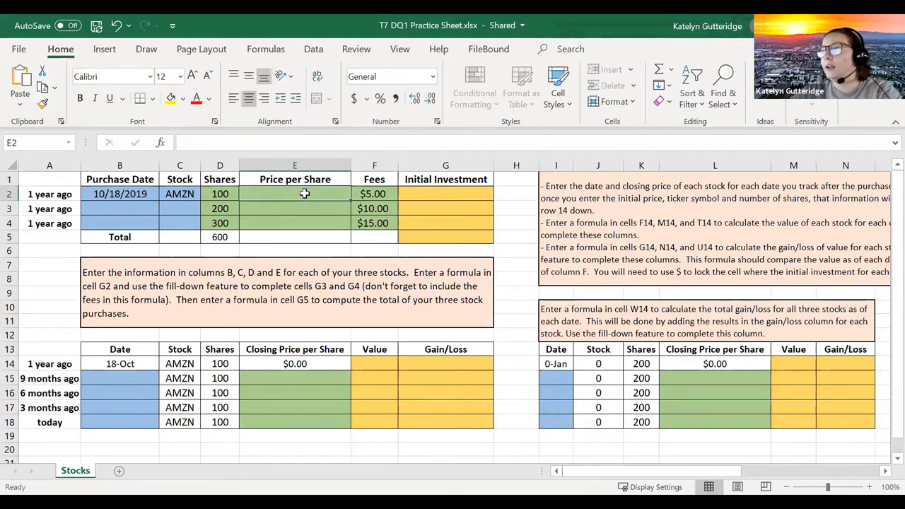
text($)
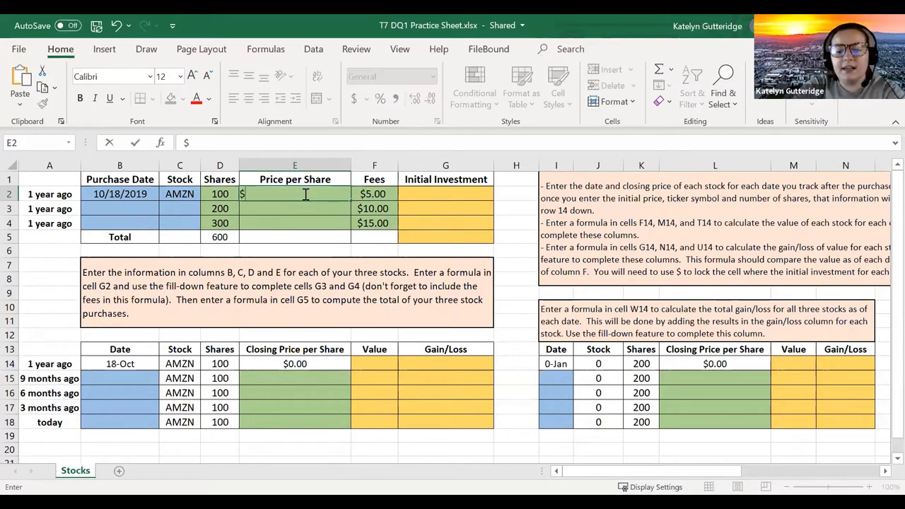
text(1,)
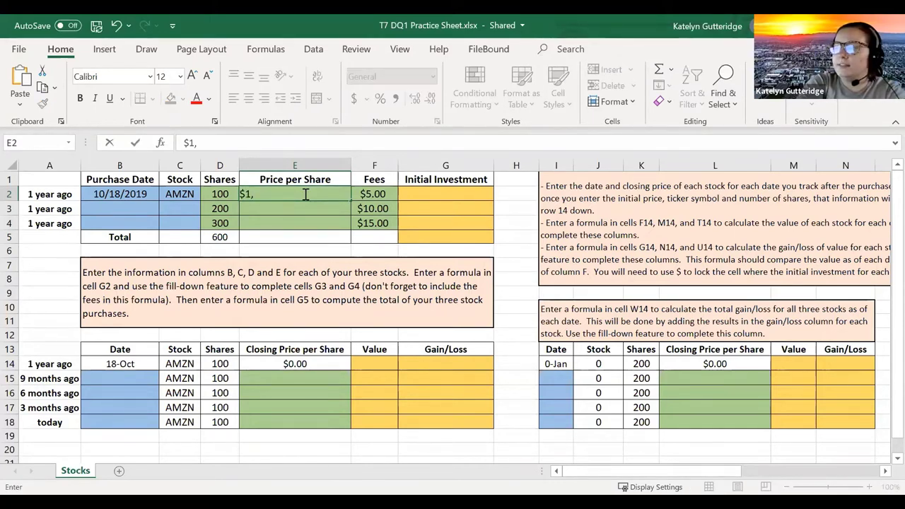
text(176.66)
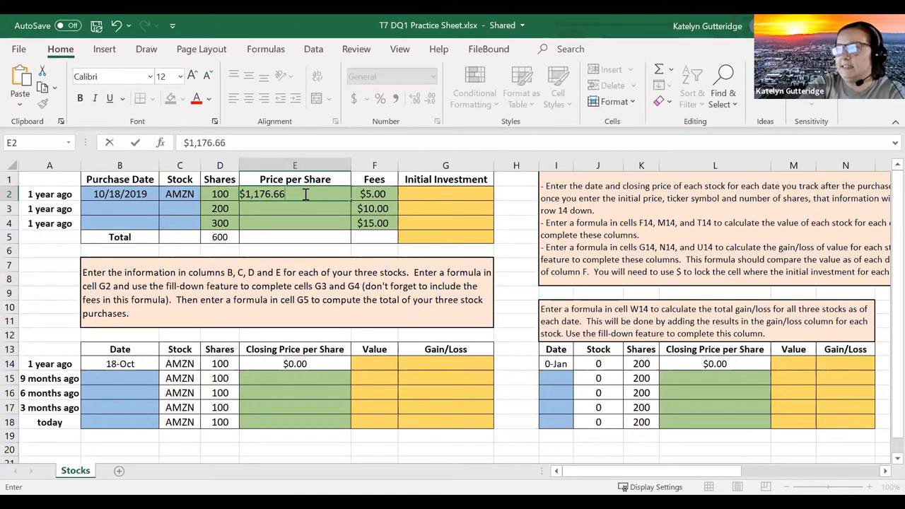
key(Return)
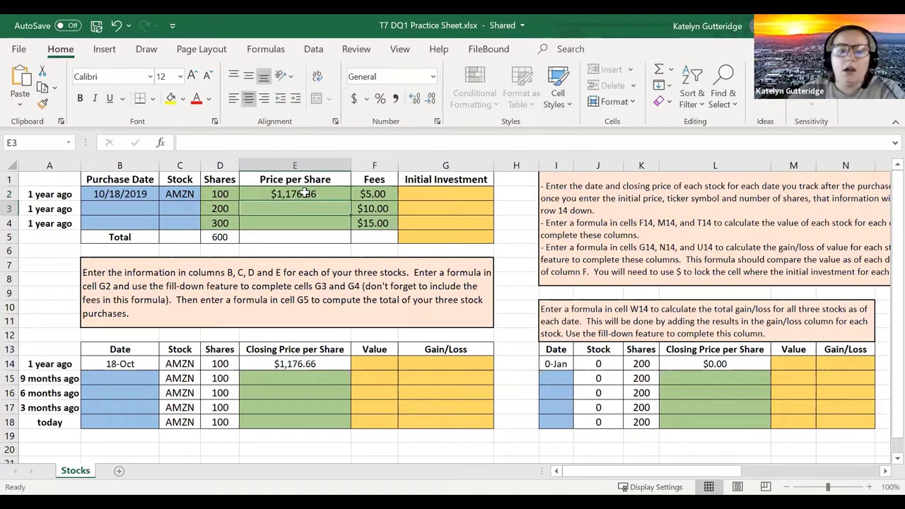
click(321, 362)
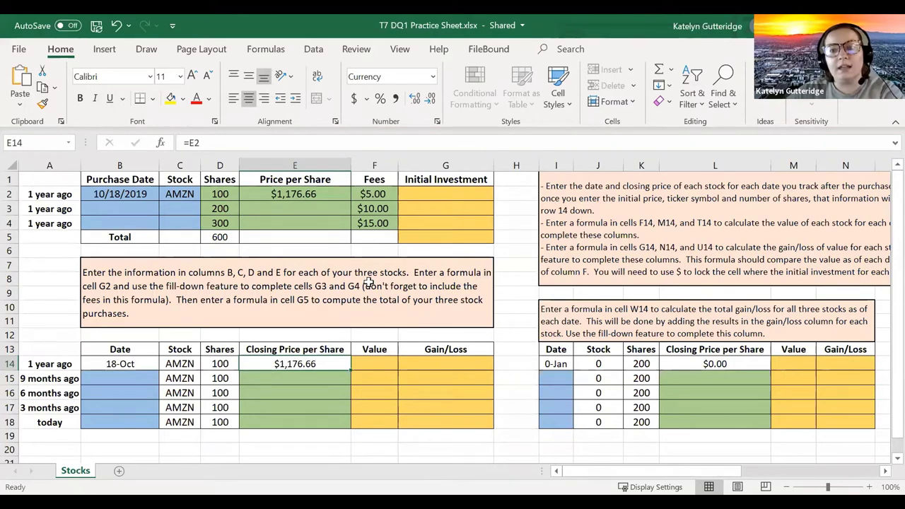
Calculate the AMZN initial investment in cell G2 with the formula =D2*E2+F2.
click(450, 191)
text(=)
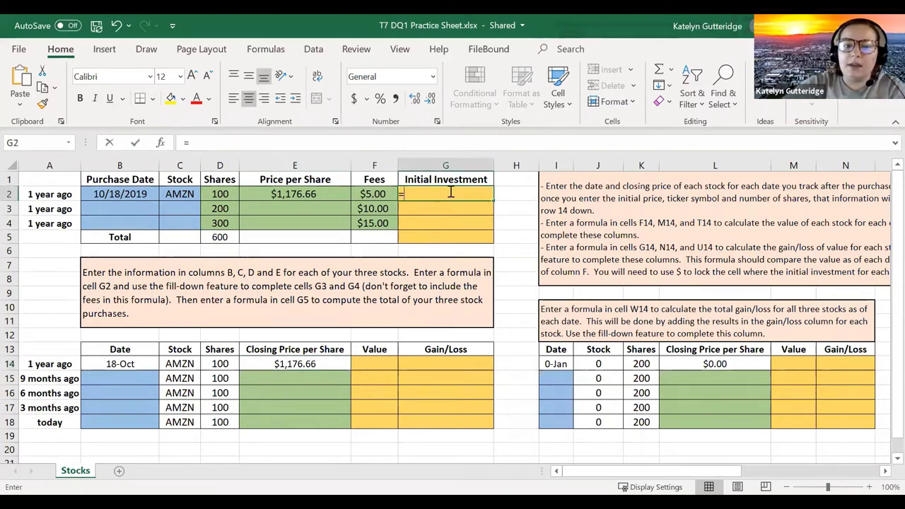
click(219, 194)
text(*)
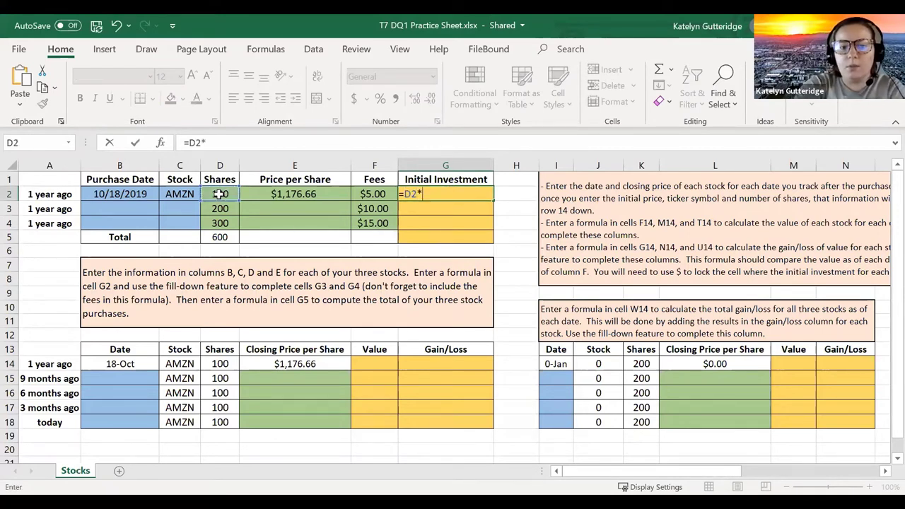
click(253, 193)
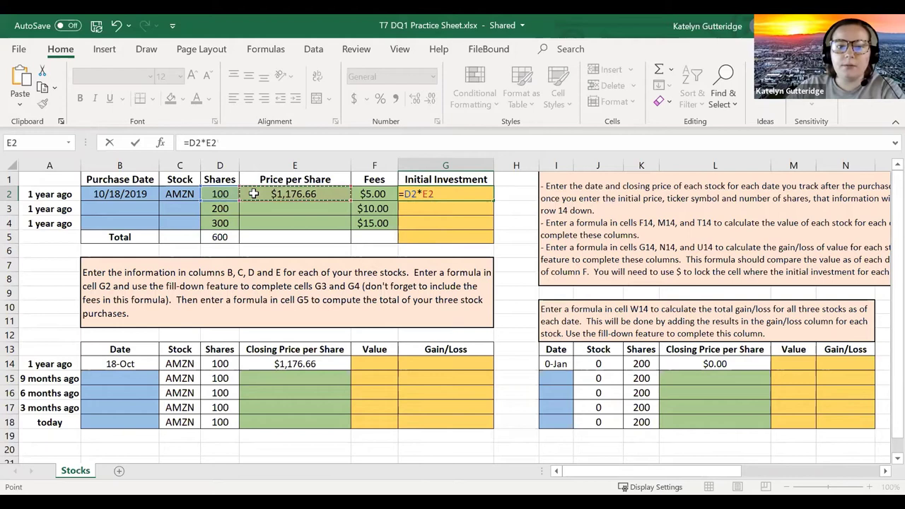
text(+)
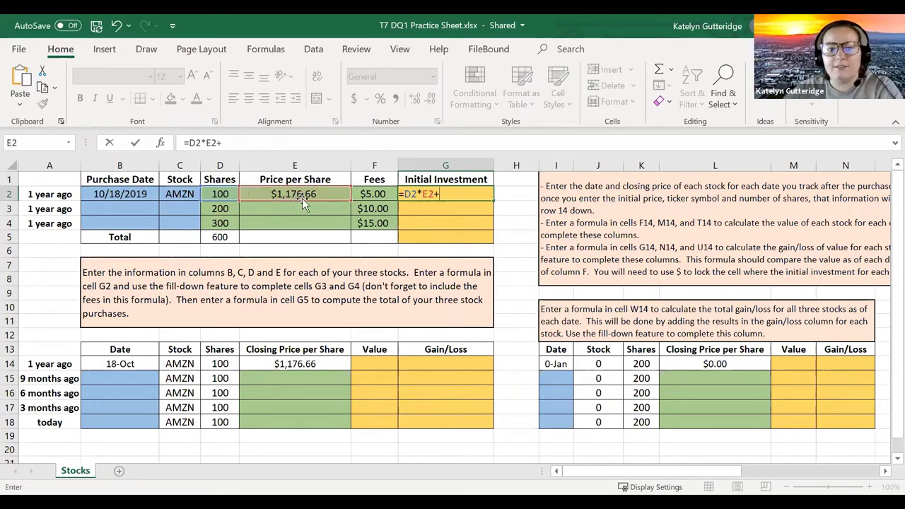
click(367, 194)
key(Return)
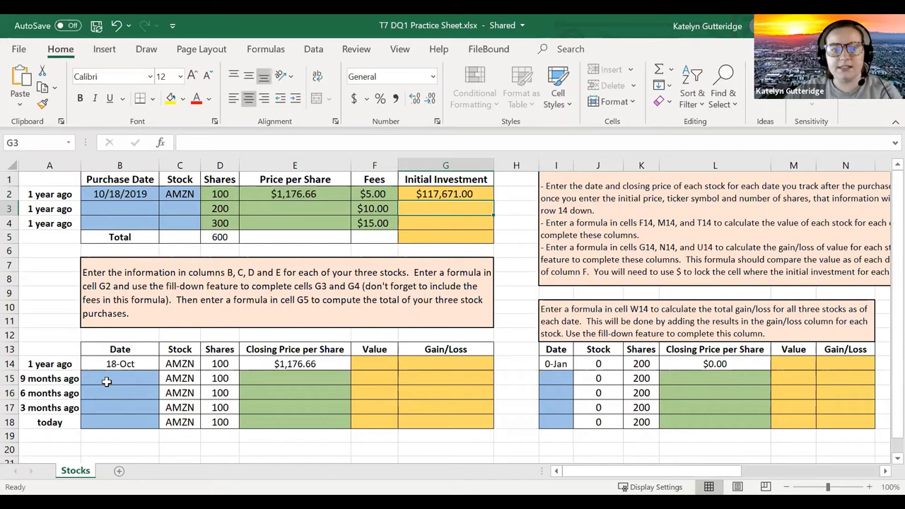
Enter the AMZN tracking dates 1/28, 4/28, 7/28 and 10/28 in cells B15 to B18.
click(107, 381)
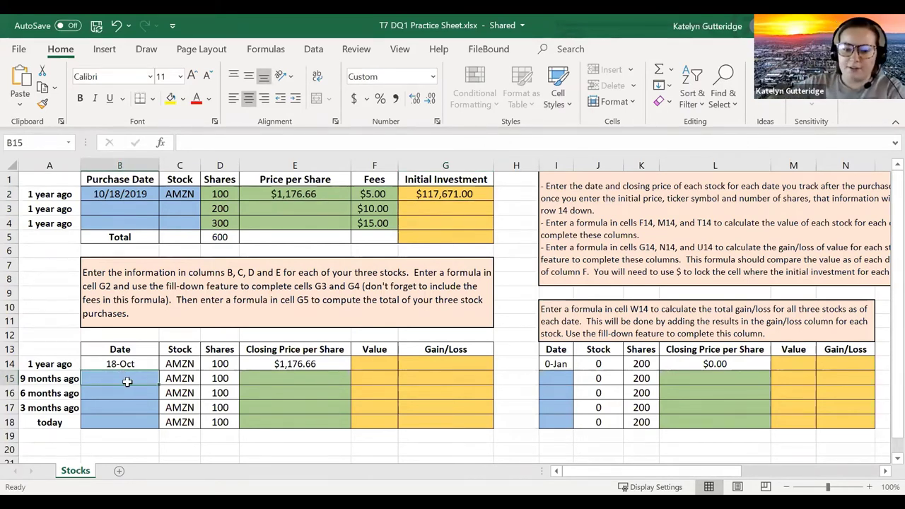
text(1/28)
key(Return)
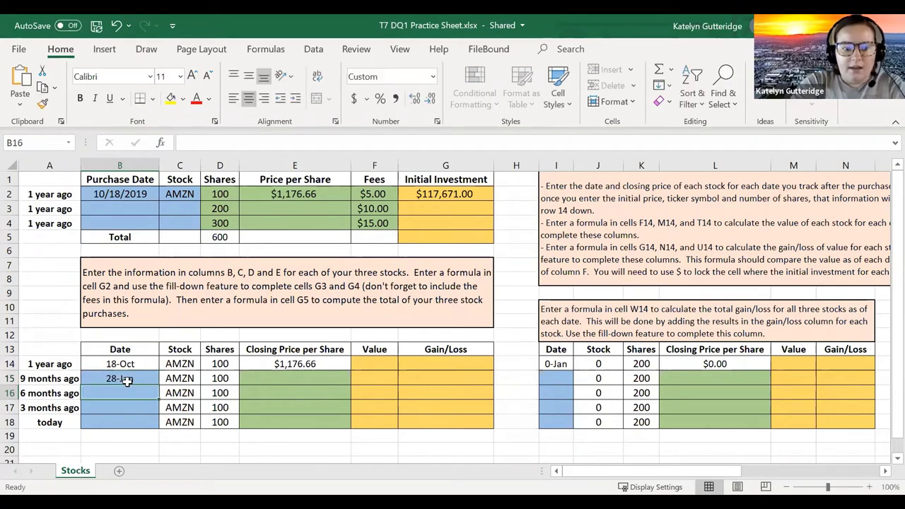
text(4/28)
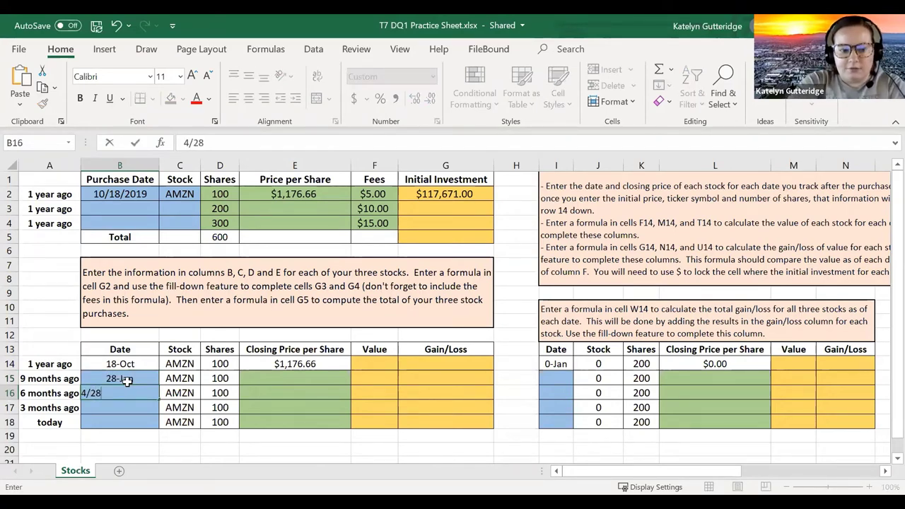
key(Return)
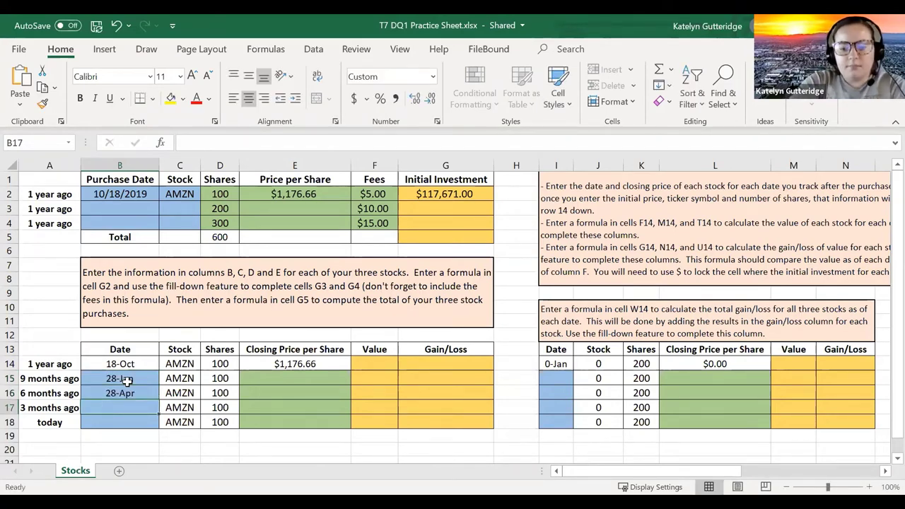
text(7/28)
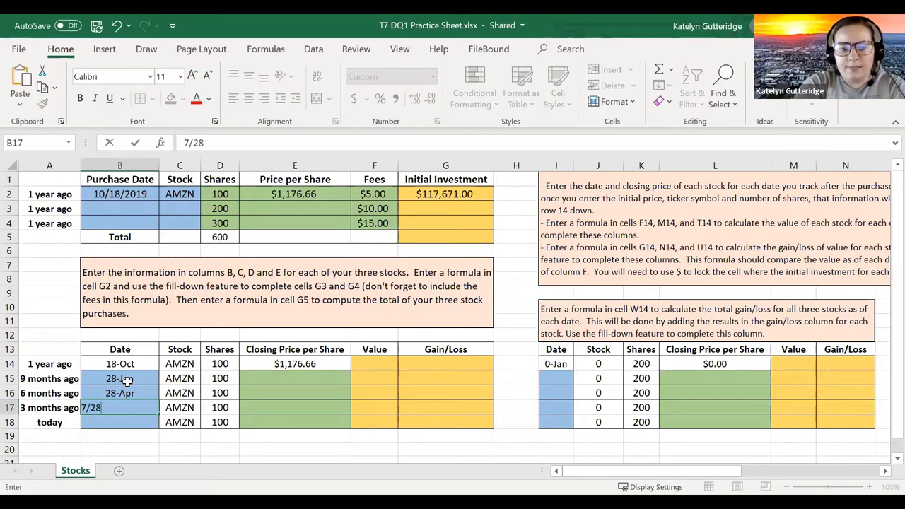
key(Return)
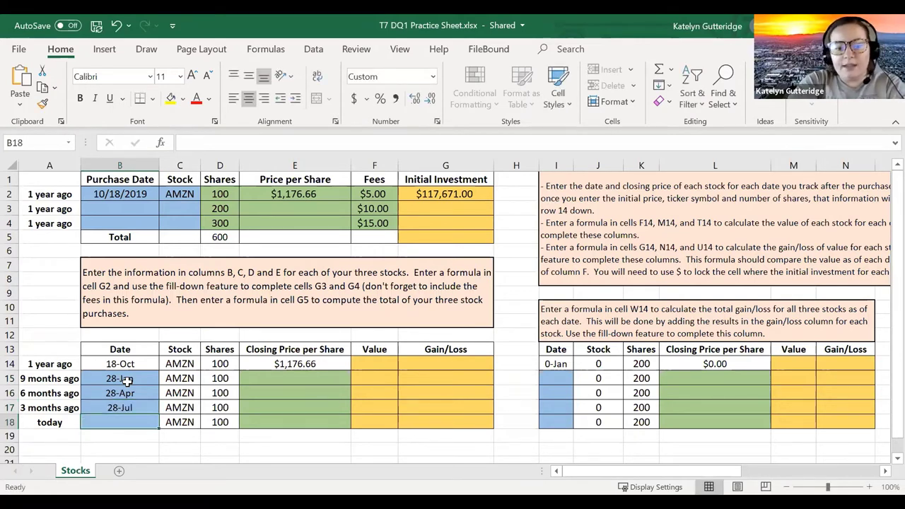
text(10/28)
key(Return)
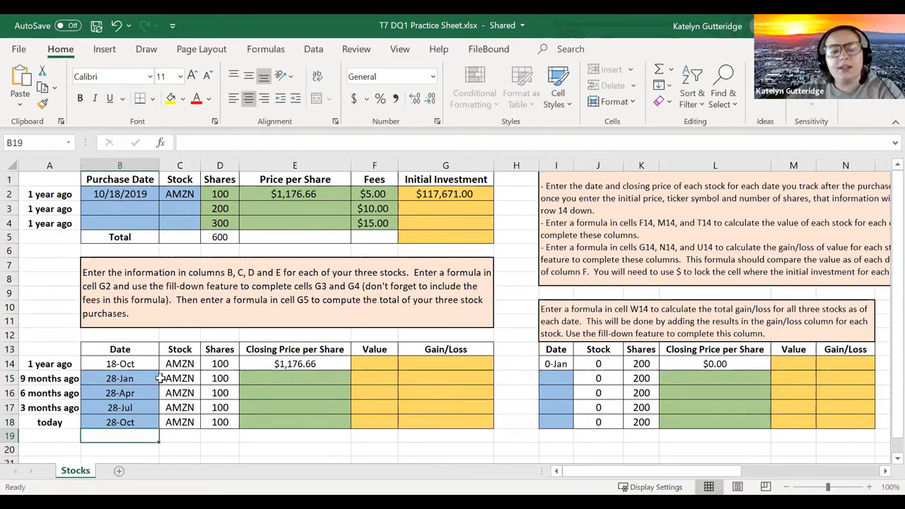
Enter $1,853.25 as the AMZN closing price for 28-Jan in cell E15.
click(261, 379)
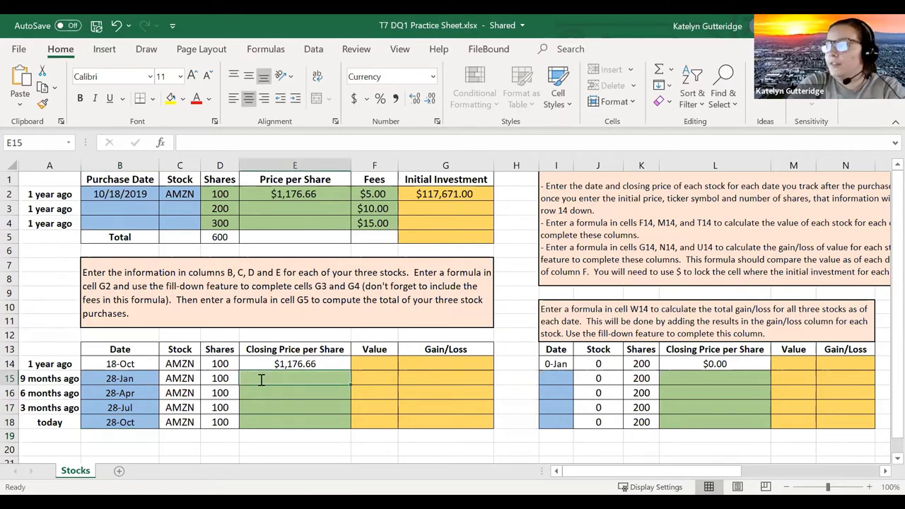
text($1,)
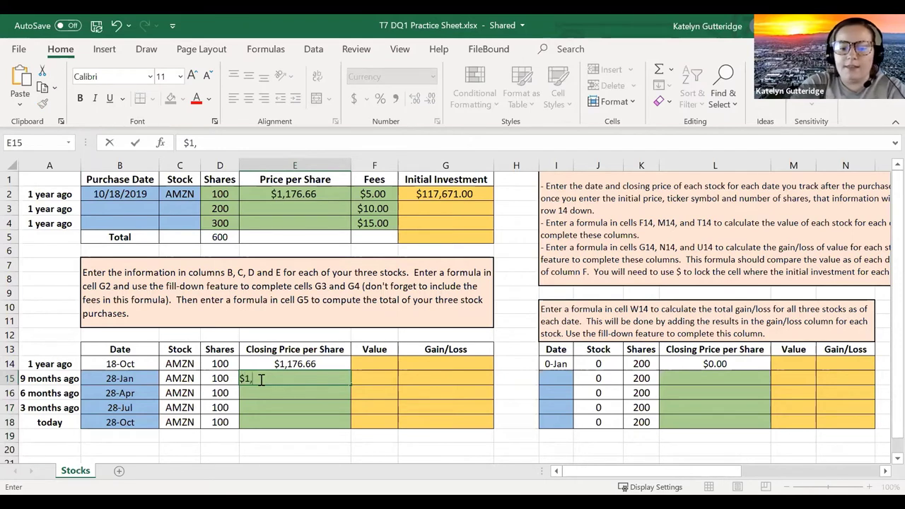
text(852.)
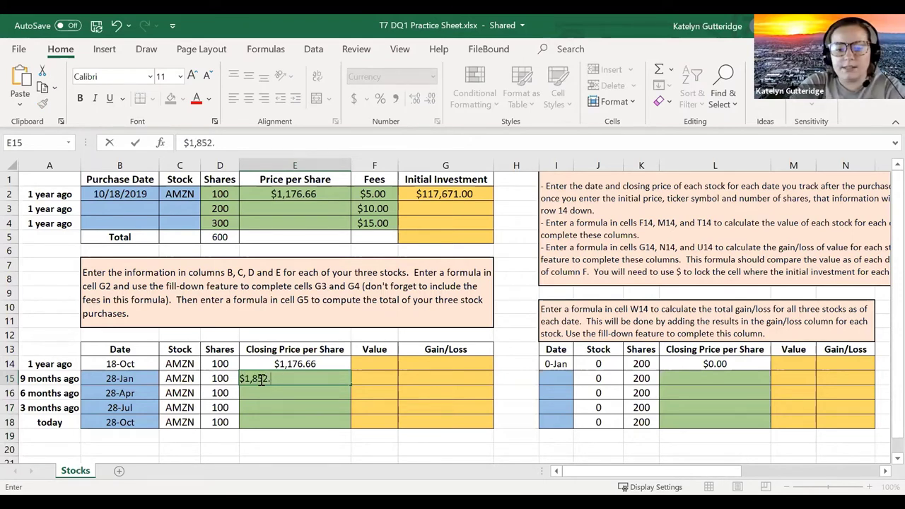
text(25)
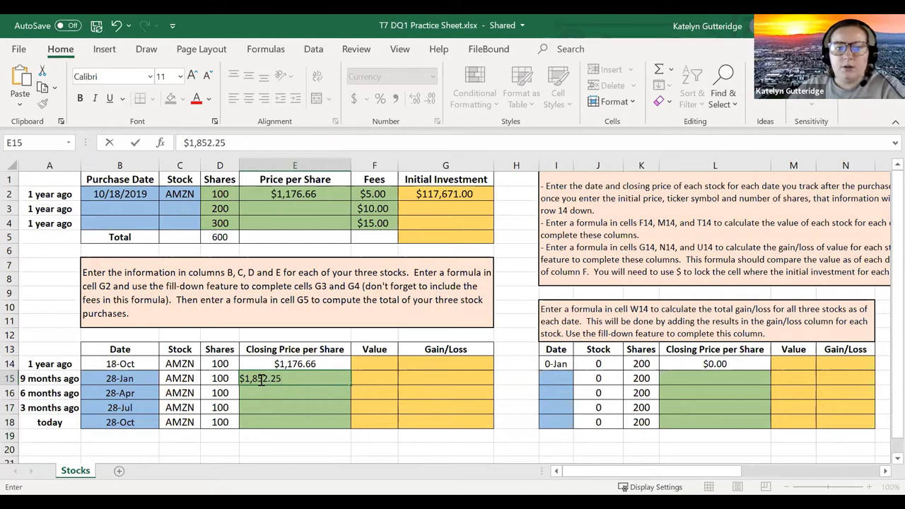
click(213, 143)
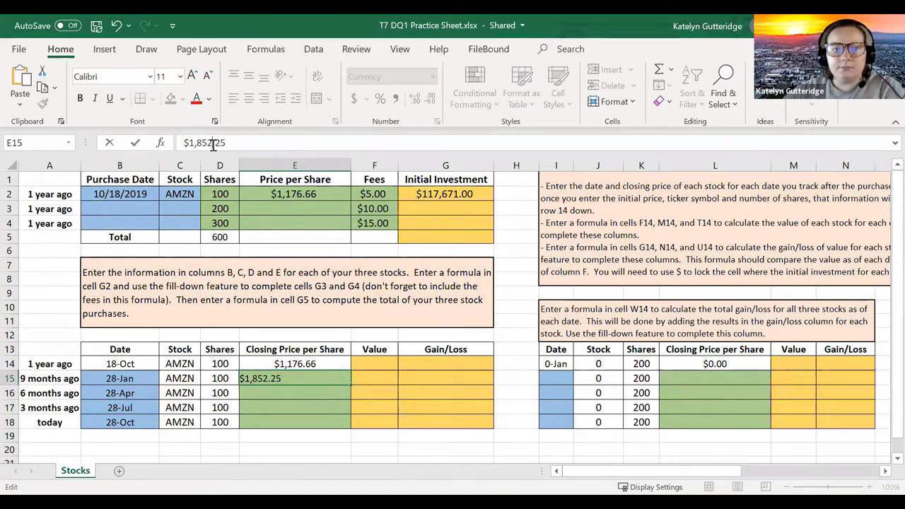
key(BackSpace)
text(3)
key(Return)
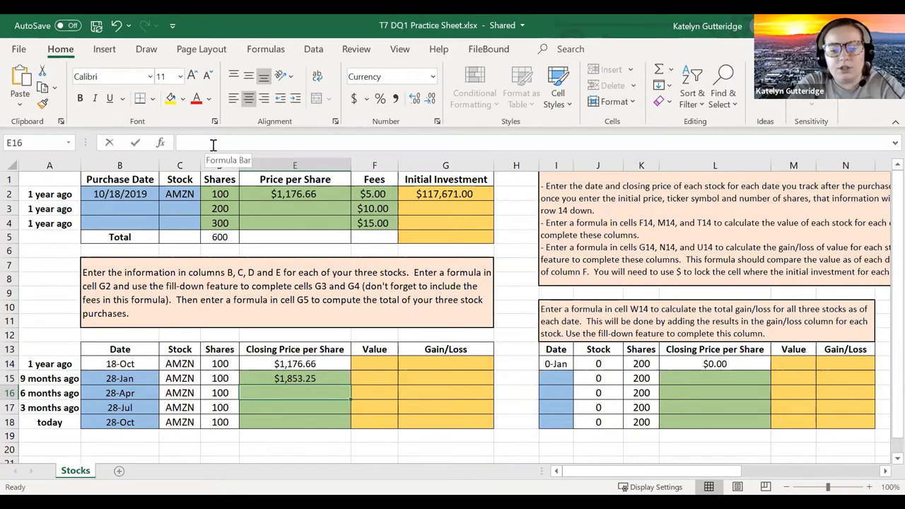
Enter AMZN closing prices of $2,314.08, $3,000.33 and $3,162.78 in cells E16 to E18.
text($2,)
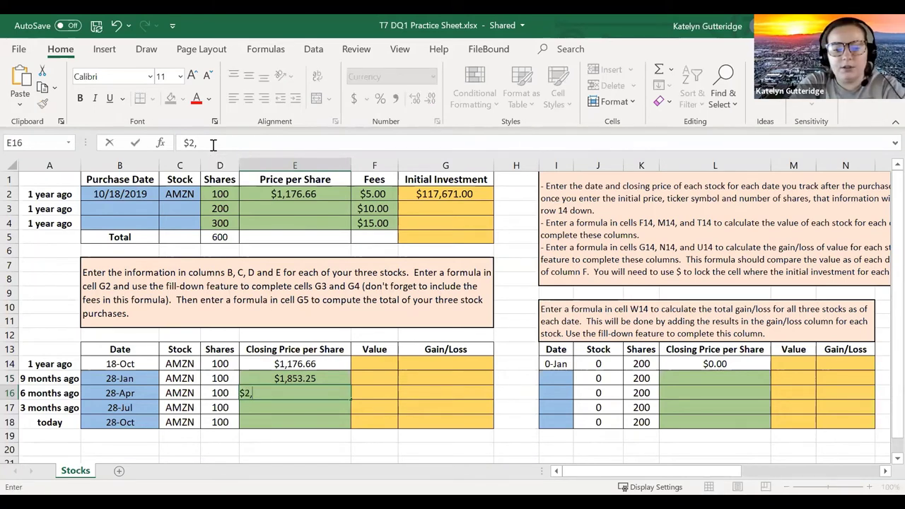
text(314.)
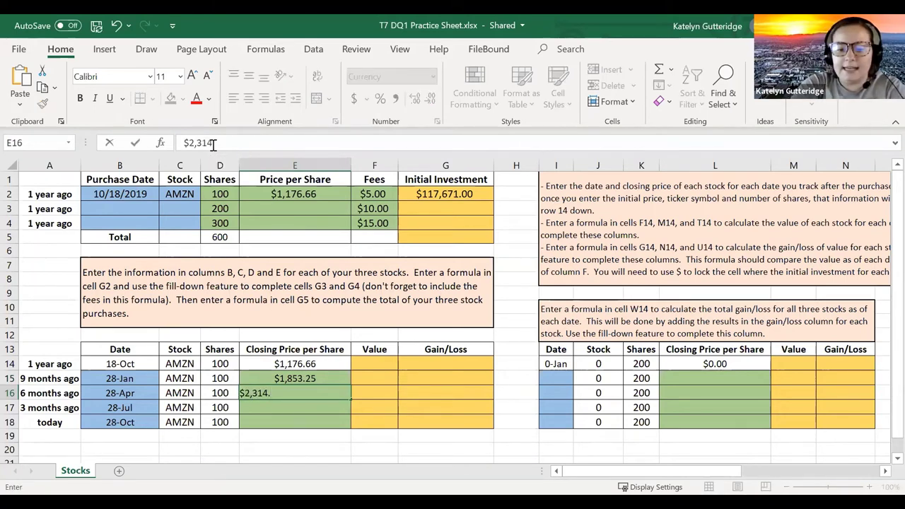
text(08)
key(Return)
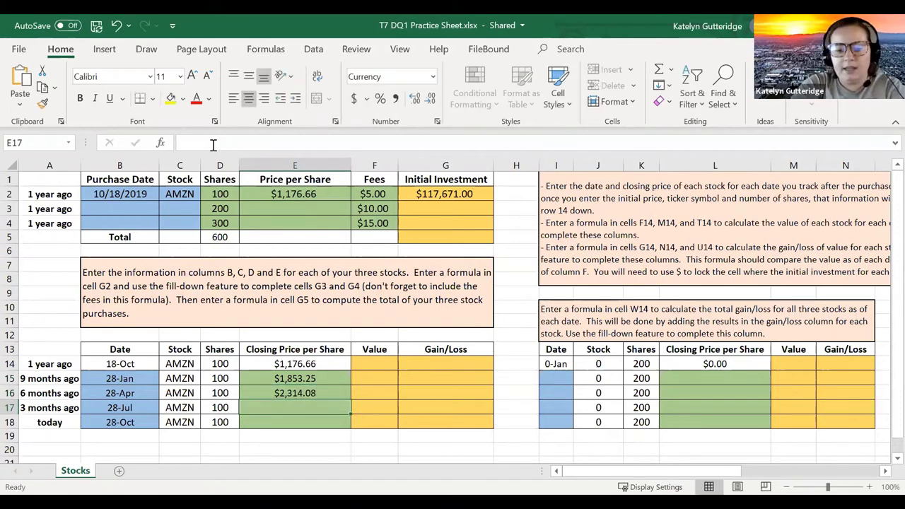
text($3,00)
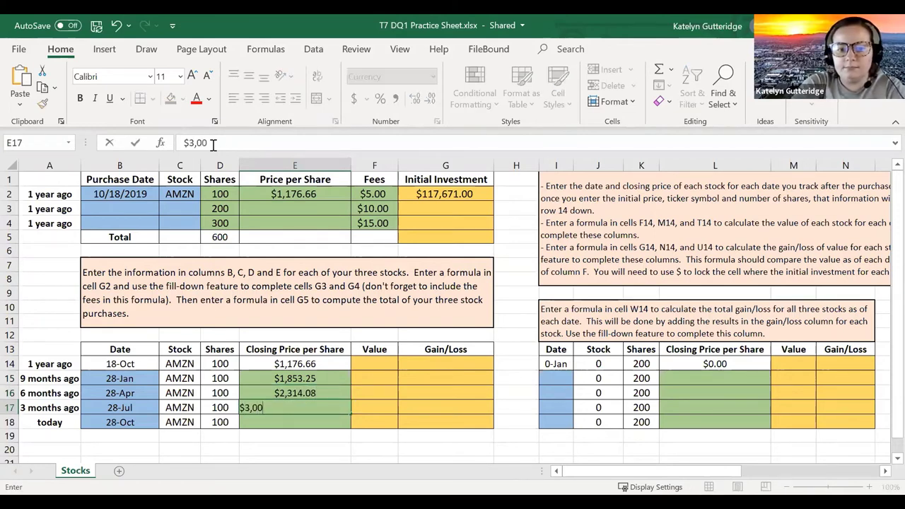
text(0.33)
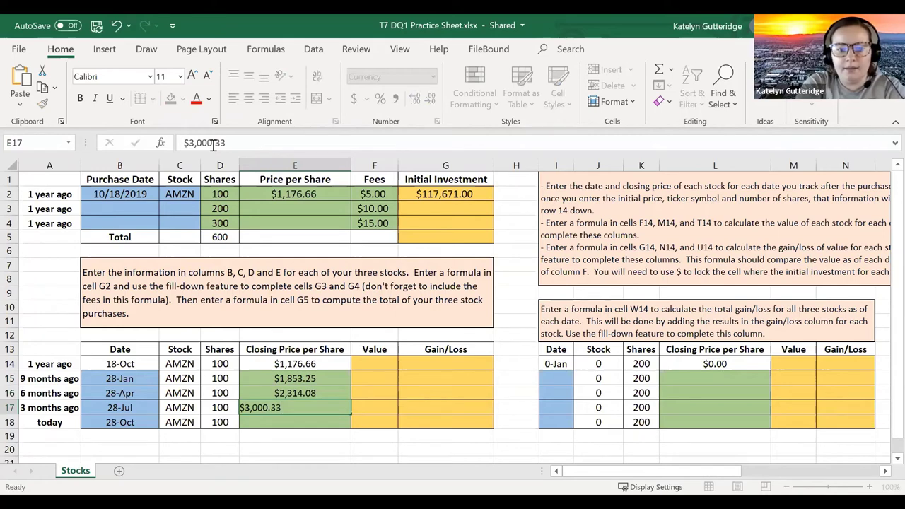
key(Return)
text($)
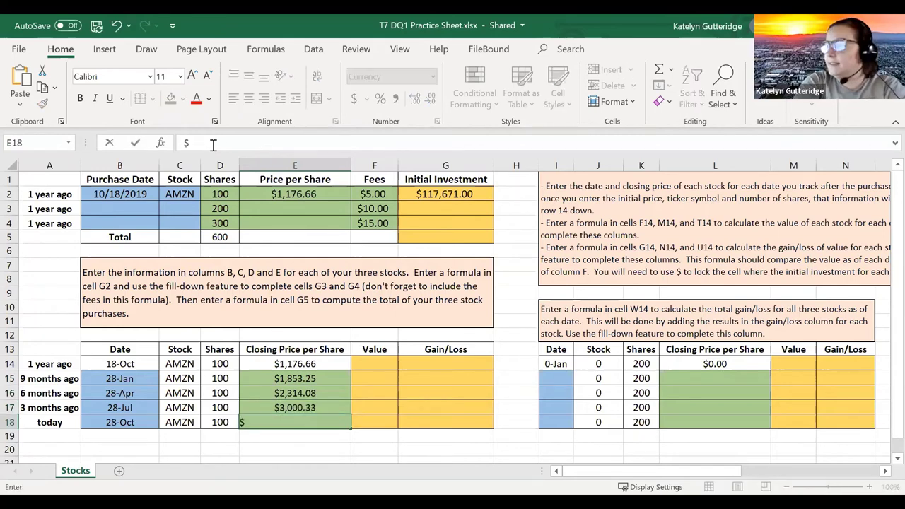
text(3,)
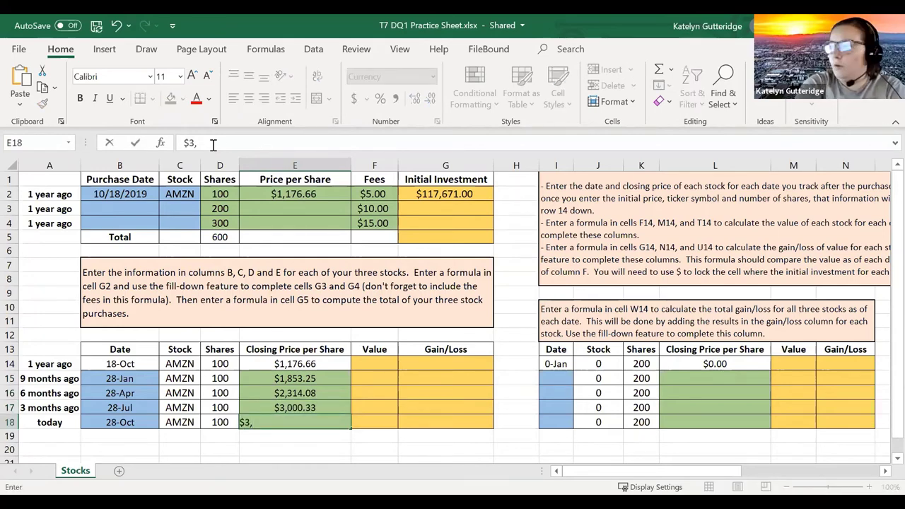
text(162.)
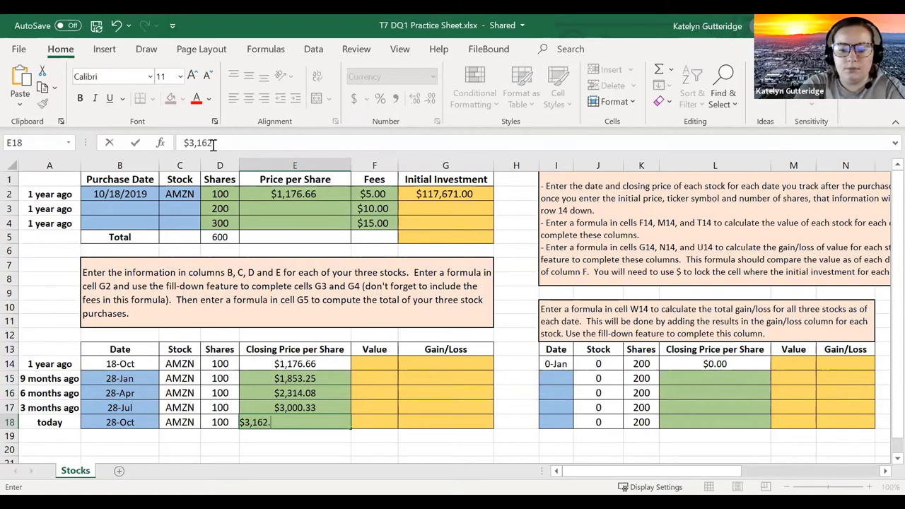
text(78)
key(Return)
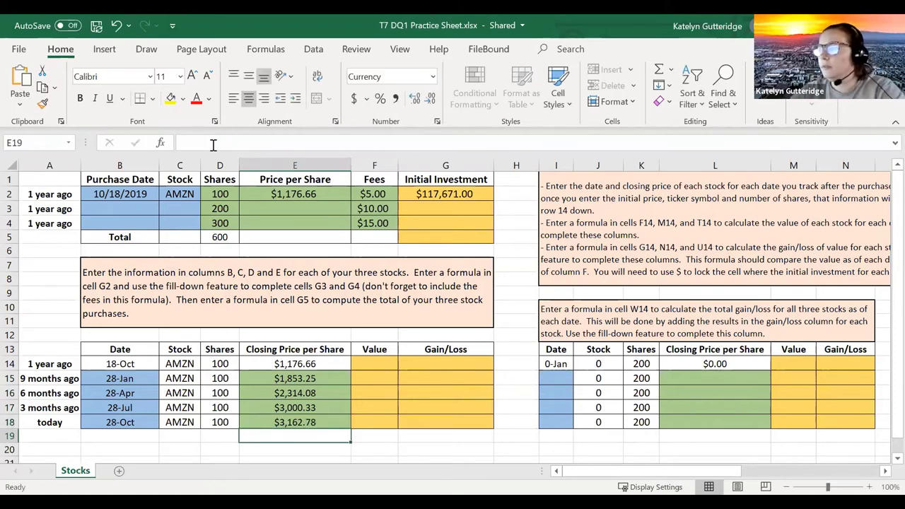
Calculate the AMZN value in cell F14 with the formula =D14*E14 and fill it down to F18.
click(371, 363)
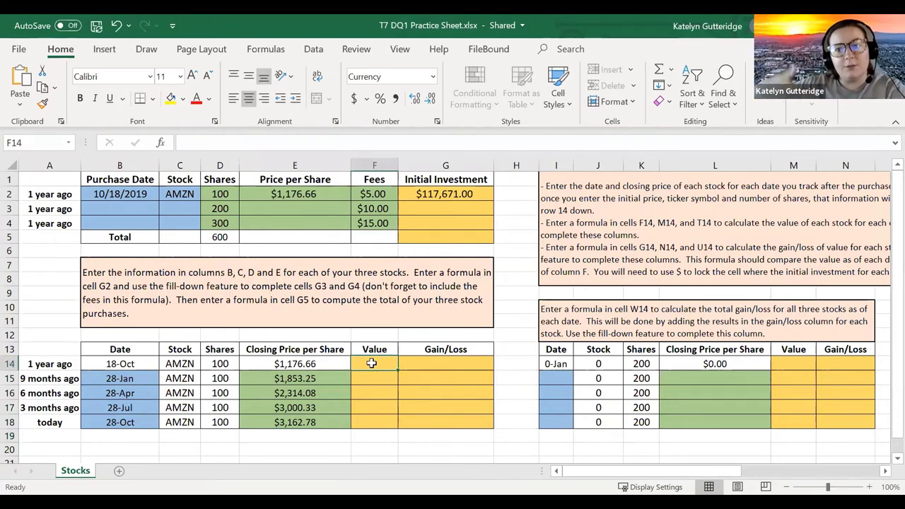
text(=)
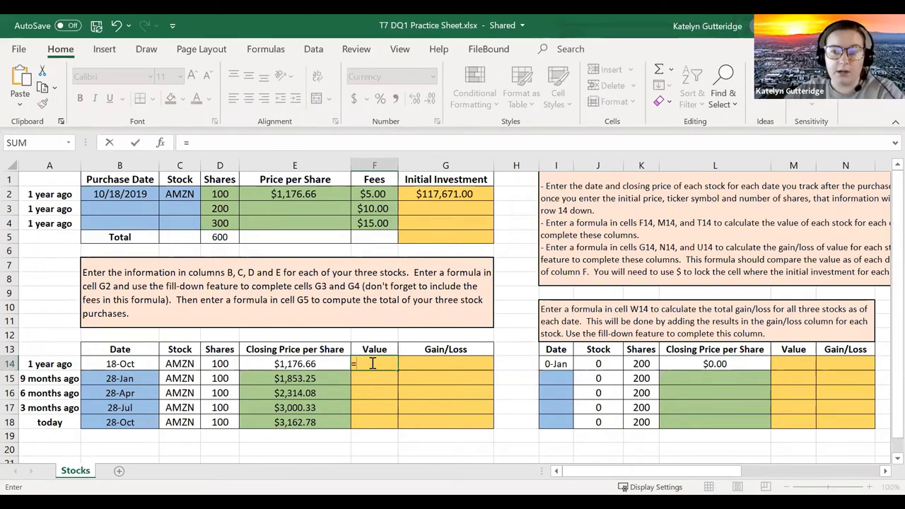
click(225, 362)
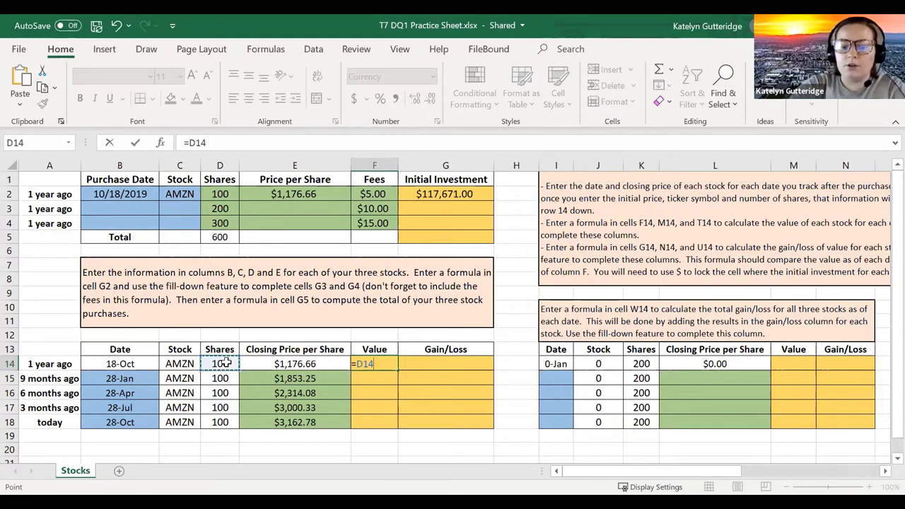
text(*)
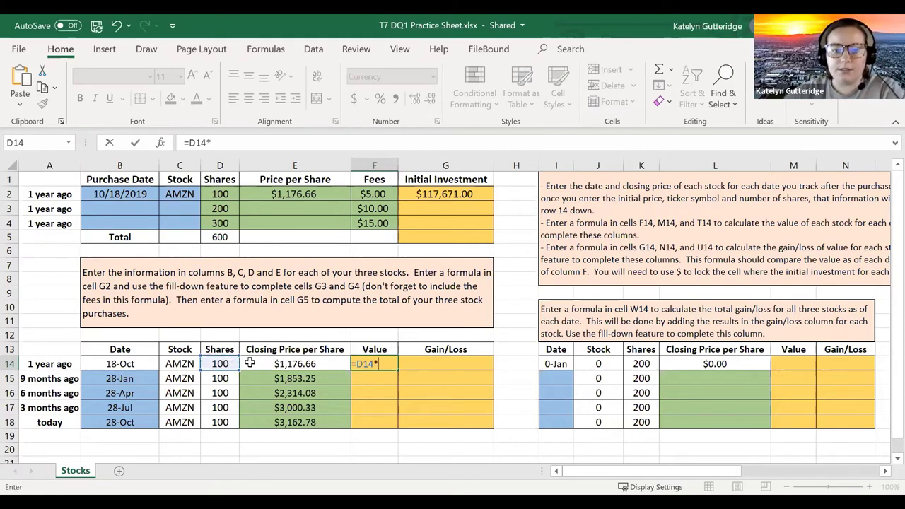
click(253, 363)
key(Return)
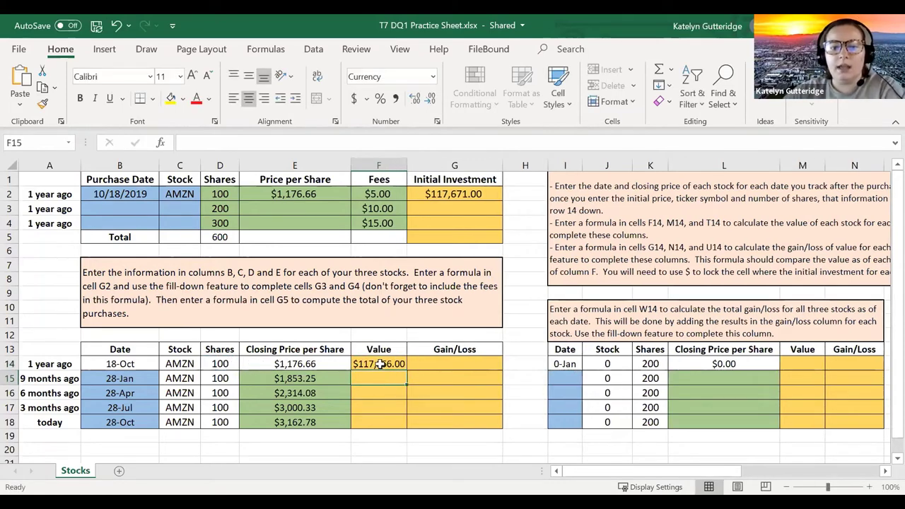
click(382, 364)
drag(409, 368, 408, 422)
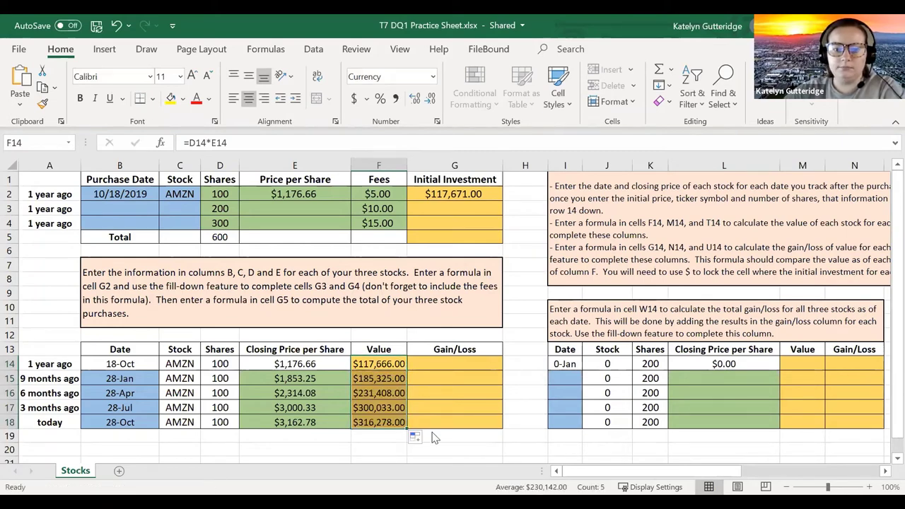
Calculate the AMZN gain/loss in cell G14 with the formula =F14-G2.
click(466, 410)
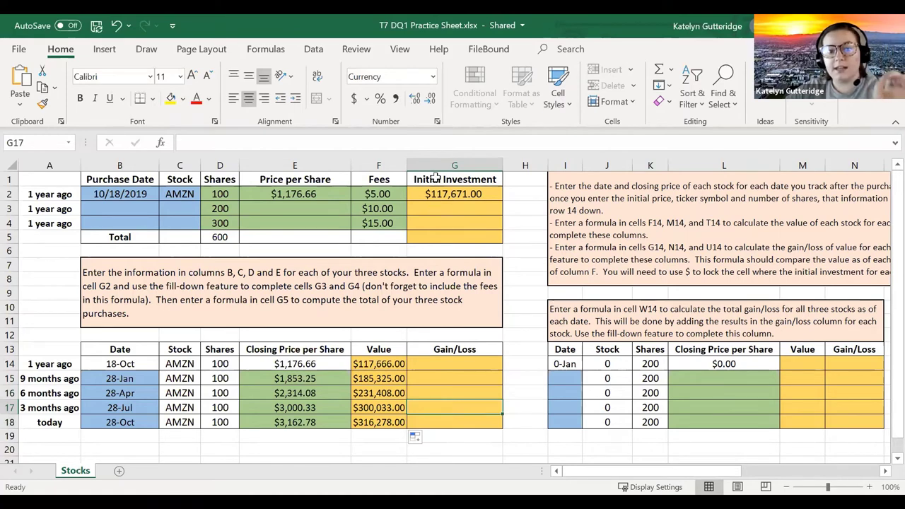
click(437, 360)
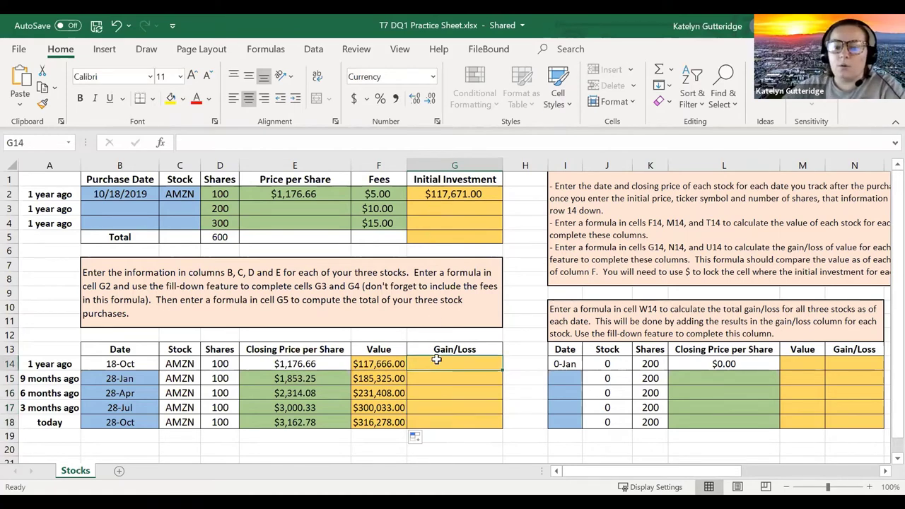
text(=)
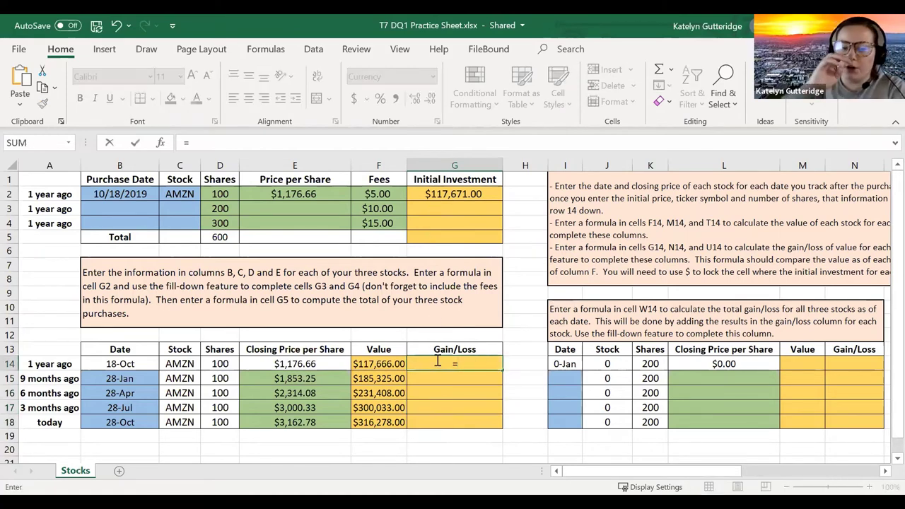
click(390, 364)
text(-)
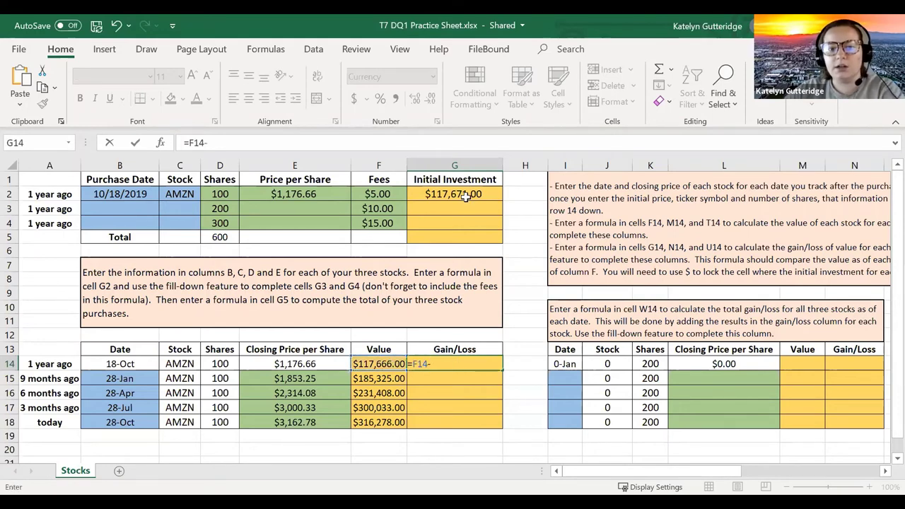
click(465, 197)
key(Return)
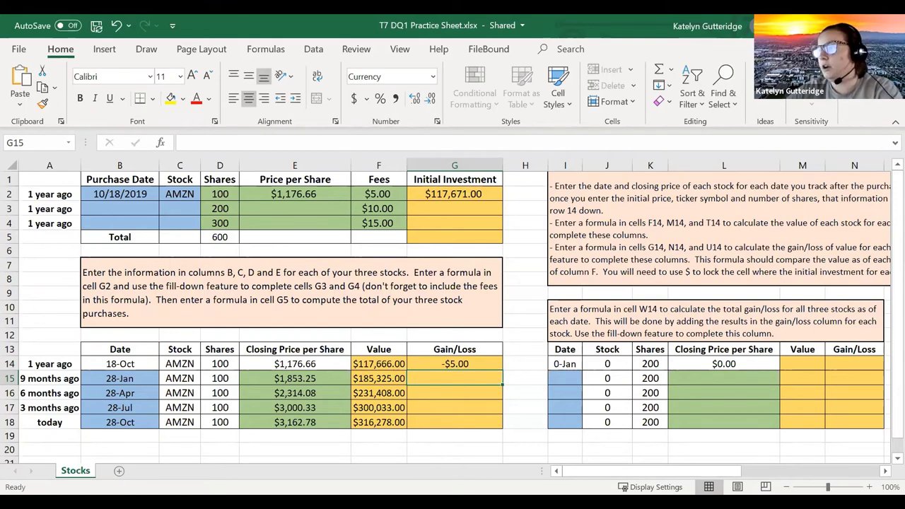
key(F2)
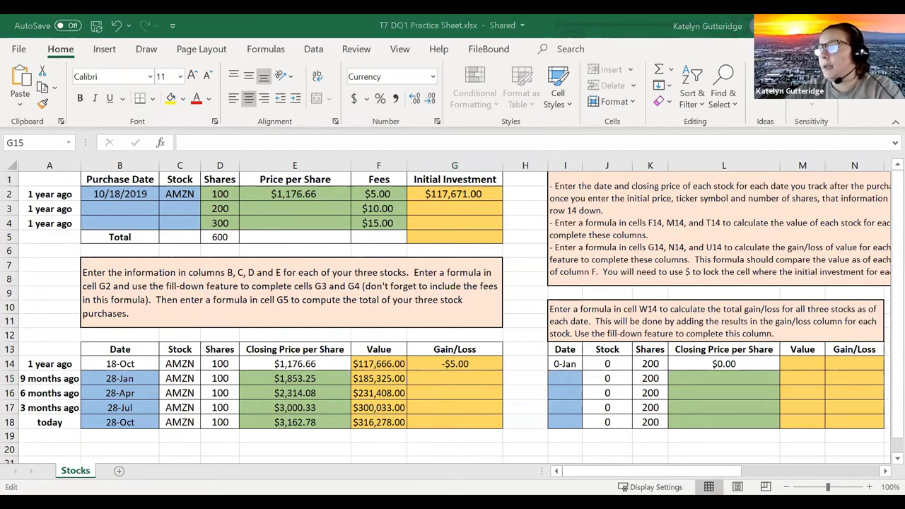
key(Escape)
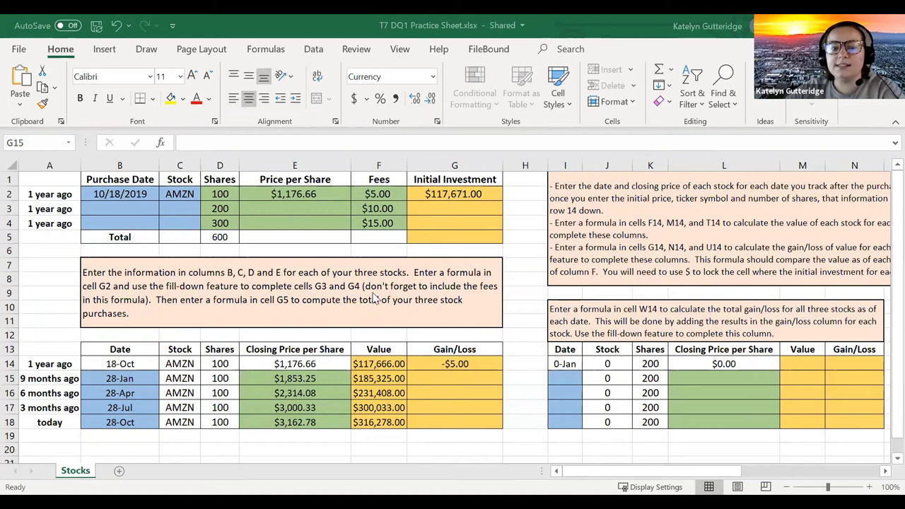
Lock the initial investment reference in cell G14 so the formula is =F14-$G$2, and fill it down to G18.
click(483, 363)
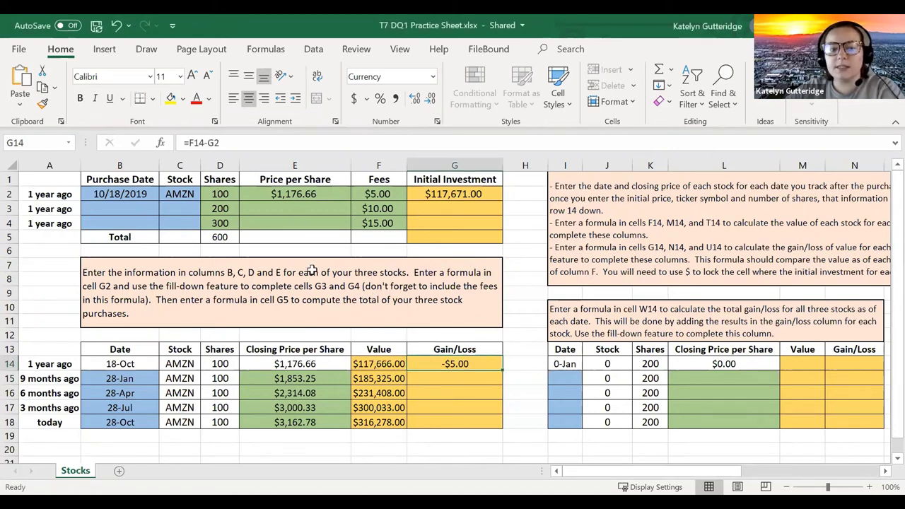
click(215, 143)
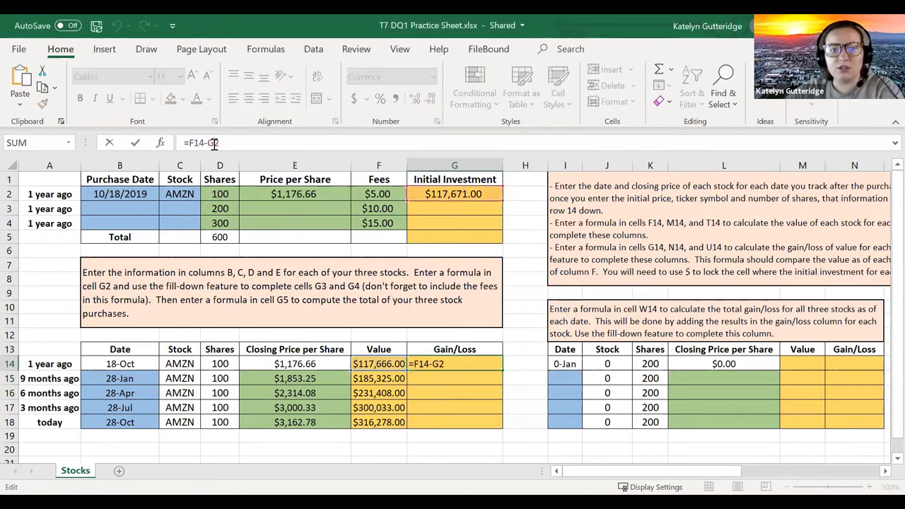
text($)
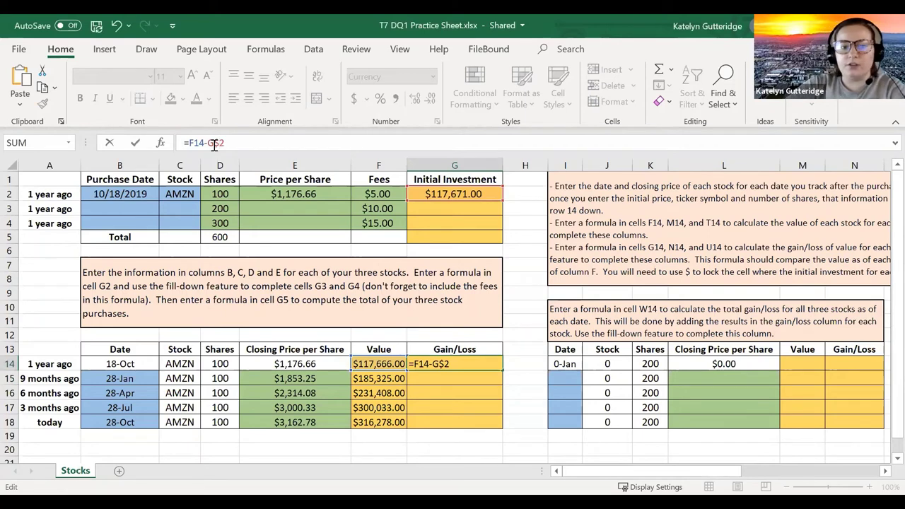
text($)
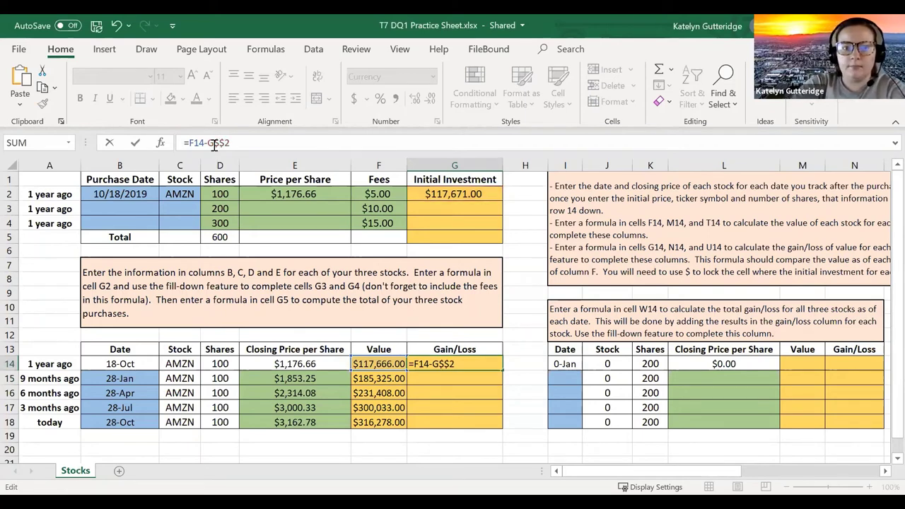
key(BackSpace)
key(Return)
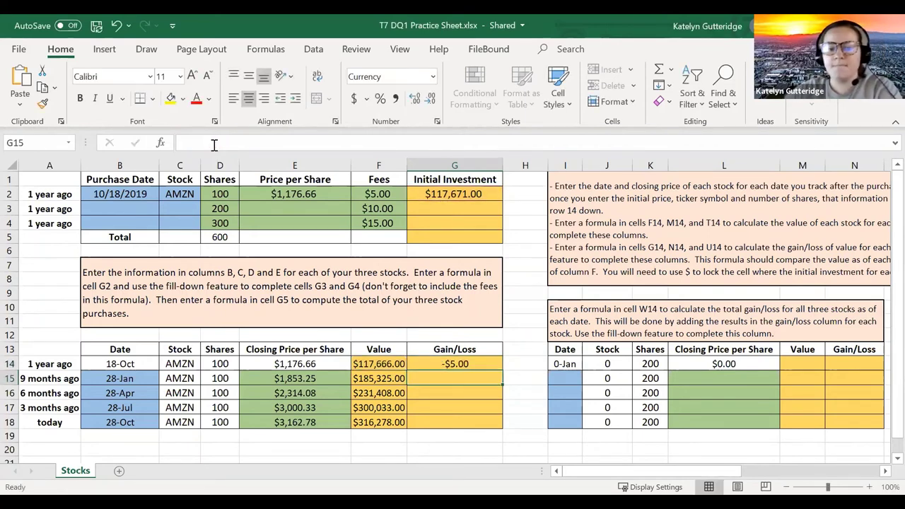
click(494, 366)
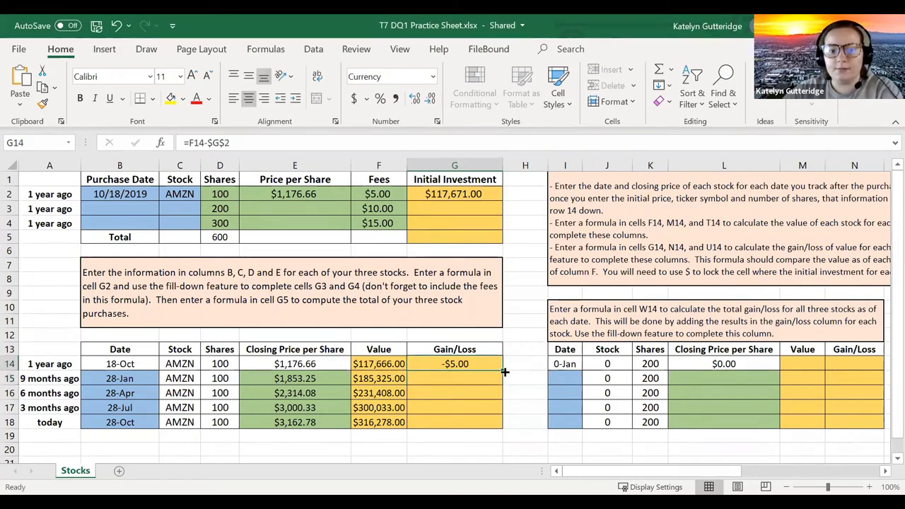
drag(502, 371, 504, 427)
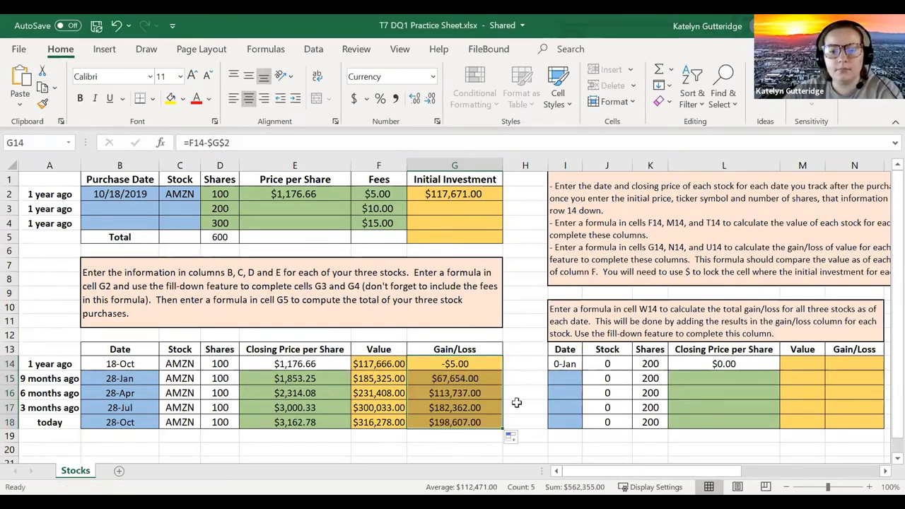
click(517, 393)
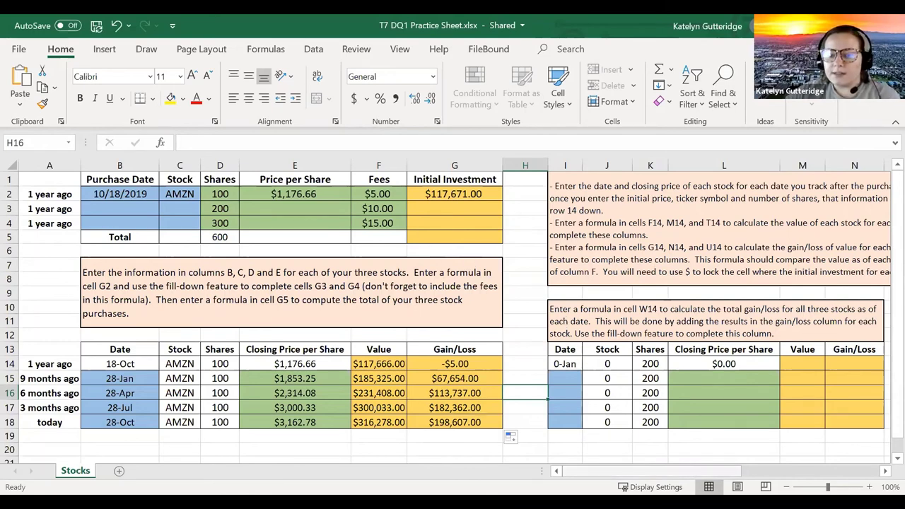
Calculate the total gain/loss in cell W14 with the formula =G14+N14+T14 and fill it down to W18.
drag(653, 471, 788, 471)
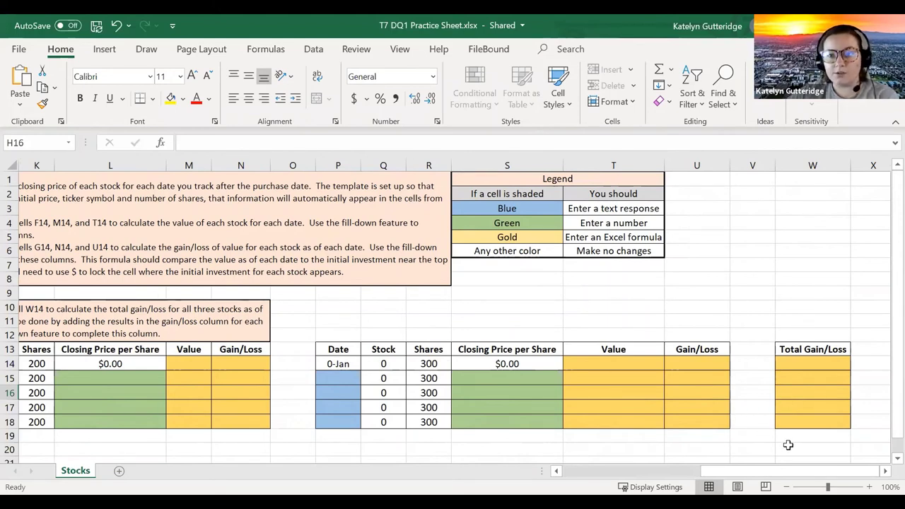
click(800, 362)
text(=)
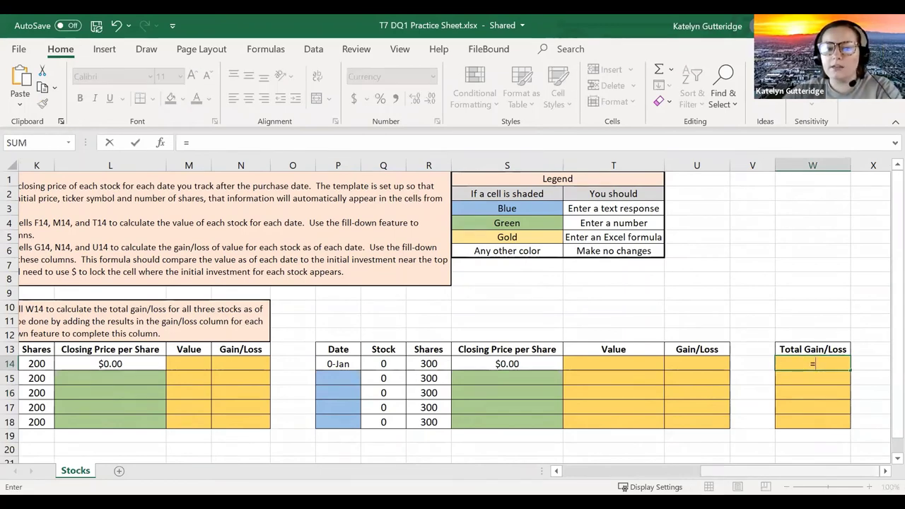
scroll(551, 466, left, 5)
click(106, 363)
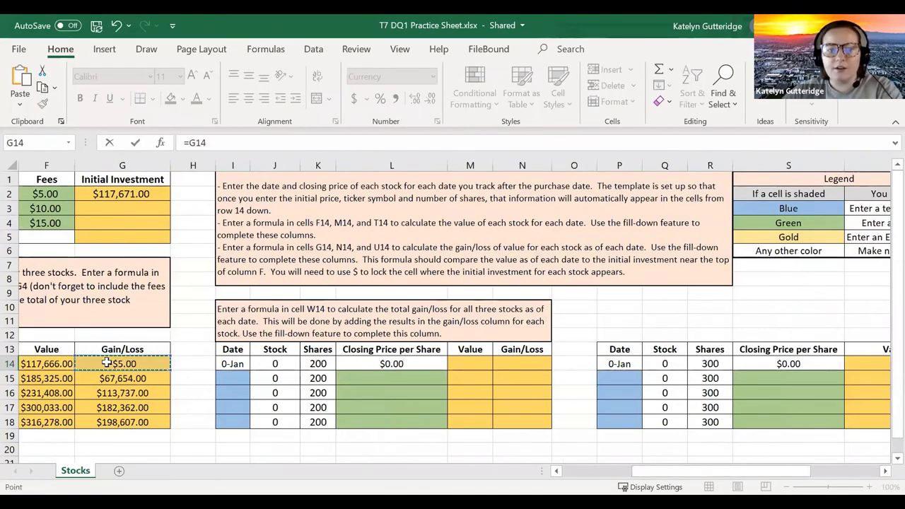
text(+)
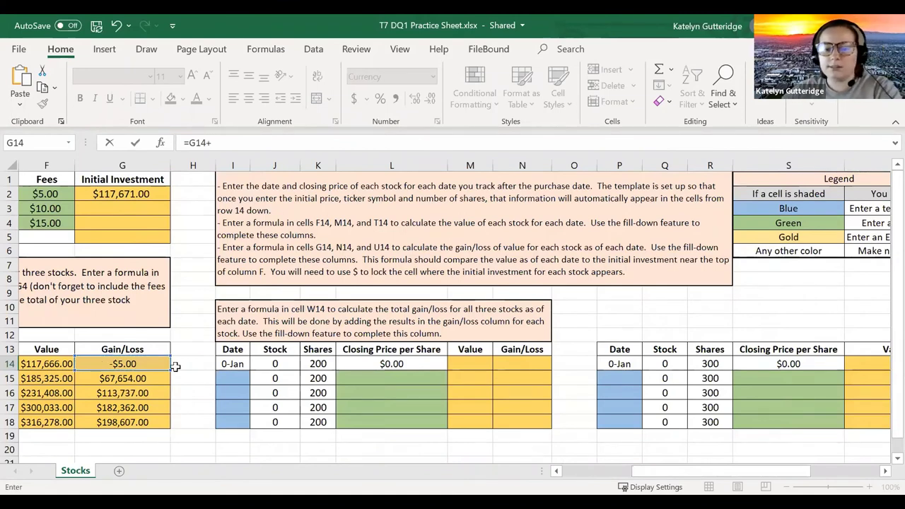
click(543, 361)
text(+)
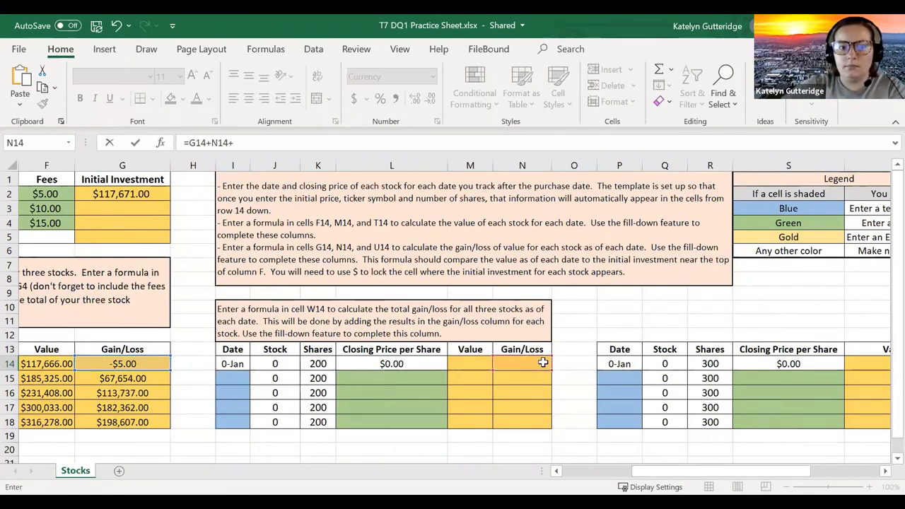
click(853, 363)
key(Return)
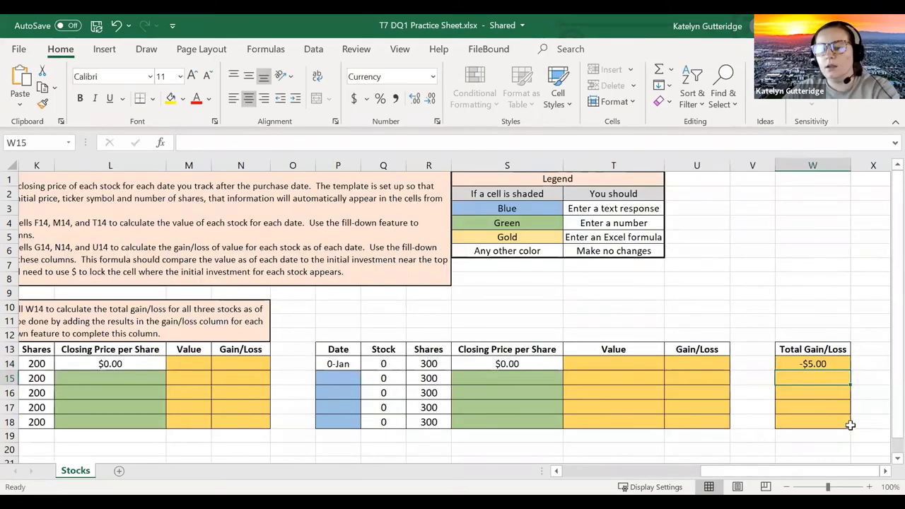
click(836, 361)
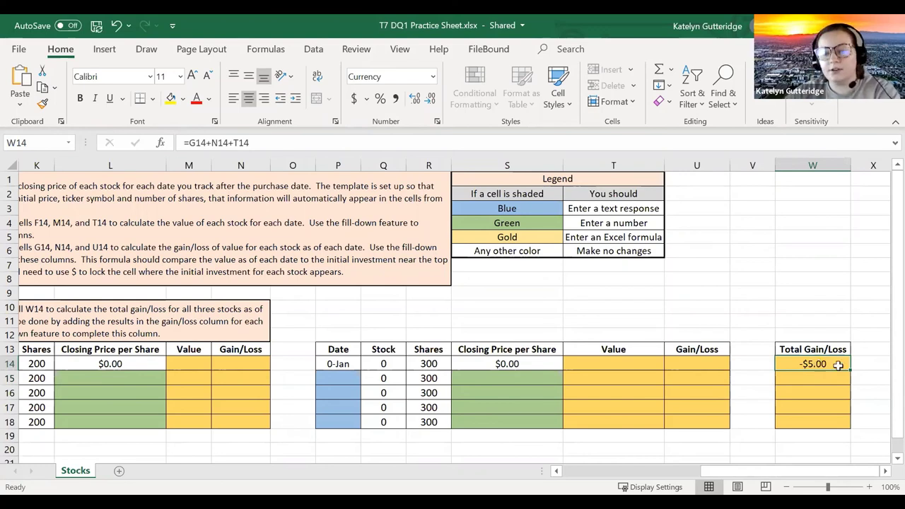
drag(848, 369, 848, 424)
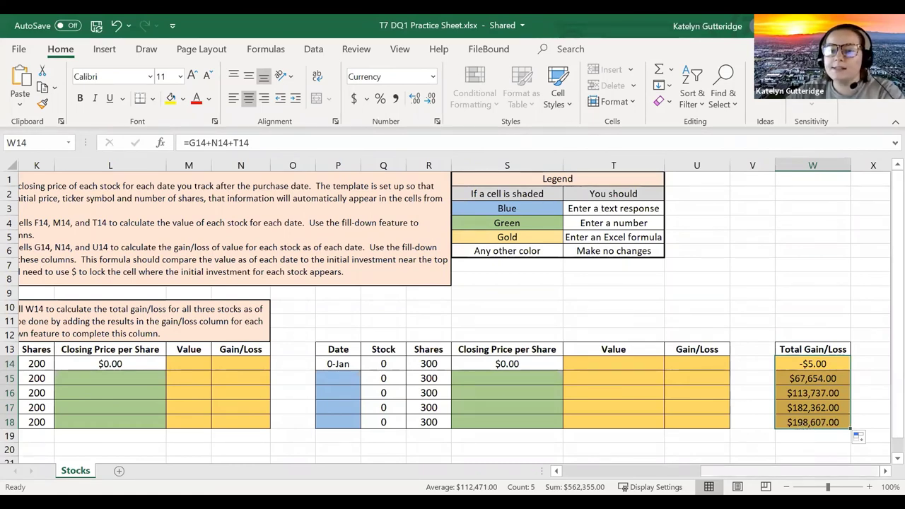
Select cell G5, the total of the Initial Investment column.
scroll(445, 244, left, 5)
click(436, 237)
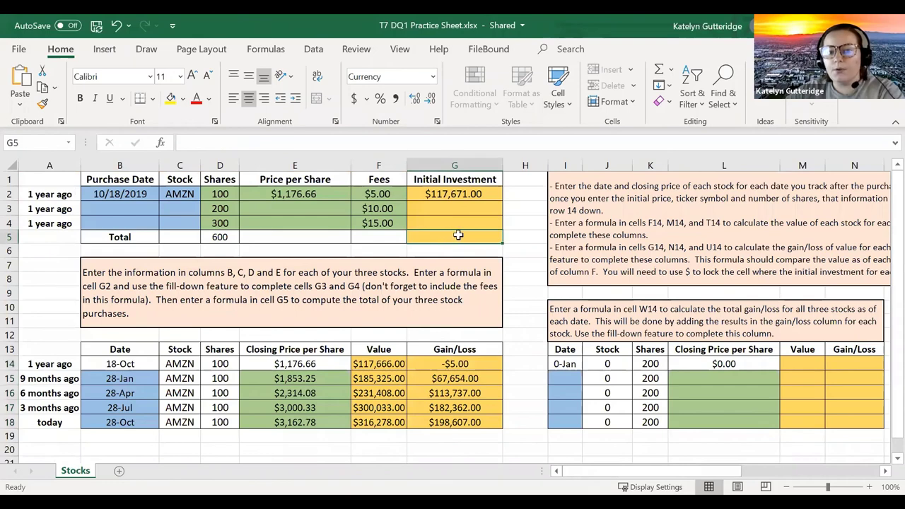